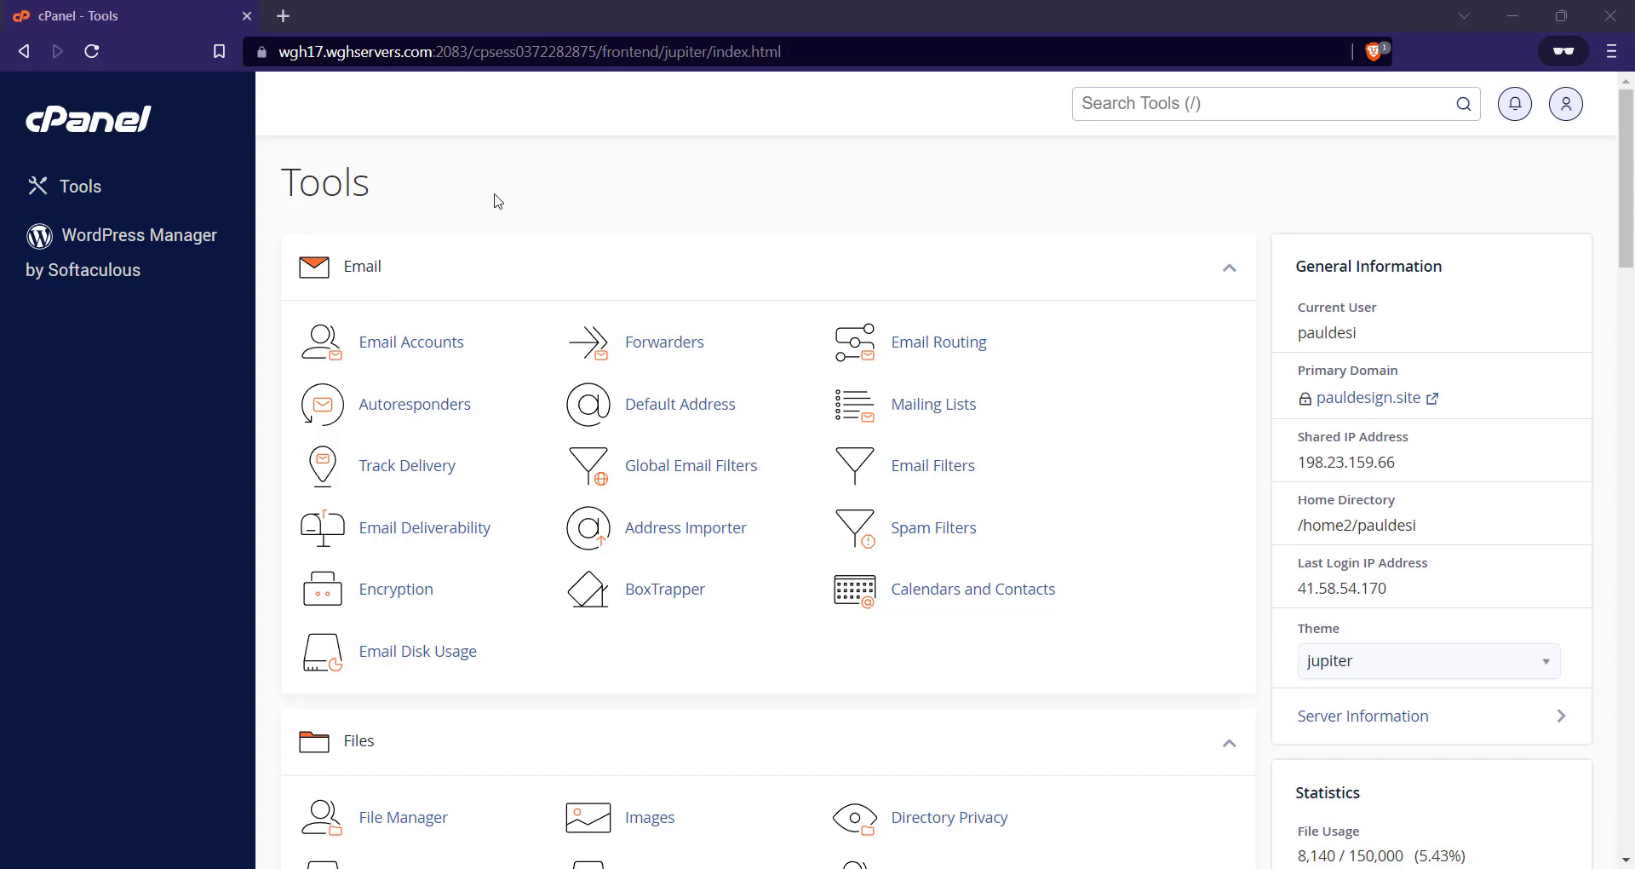
Step: Scroll the cPanel Tools page to bring the Domains section into view
{"action": "scroll", "coordinate": [634, 169], "scroll_direction": "down", "scroll_amount": 10}
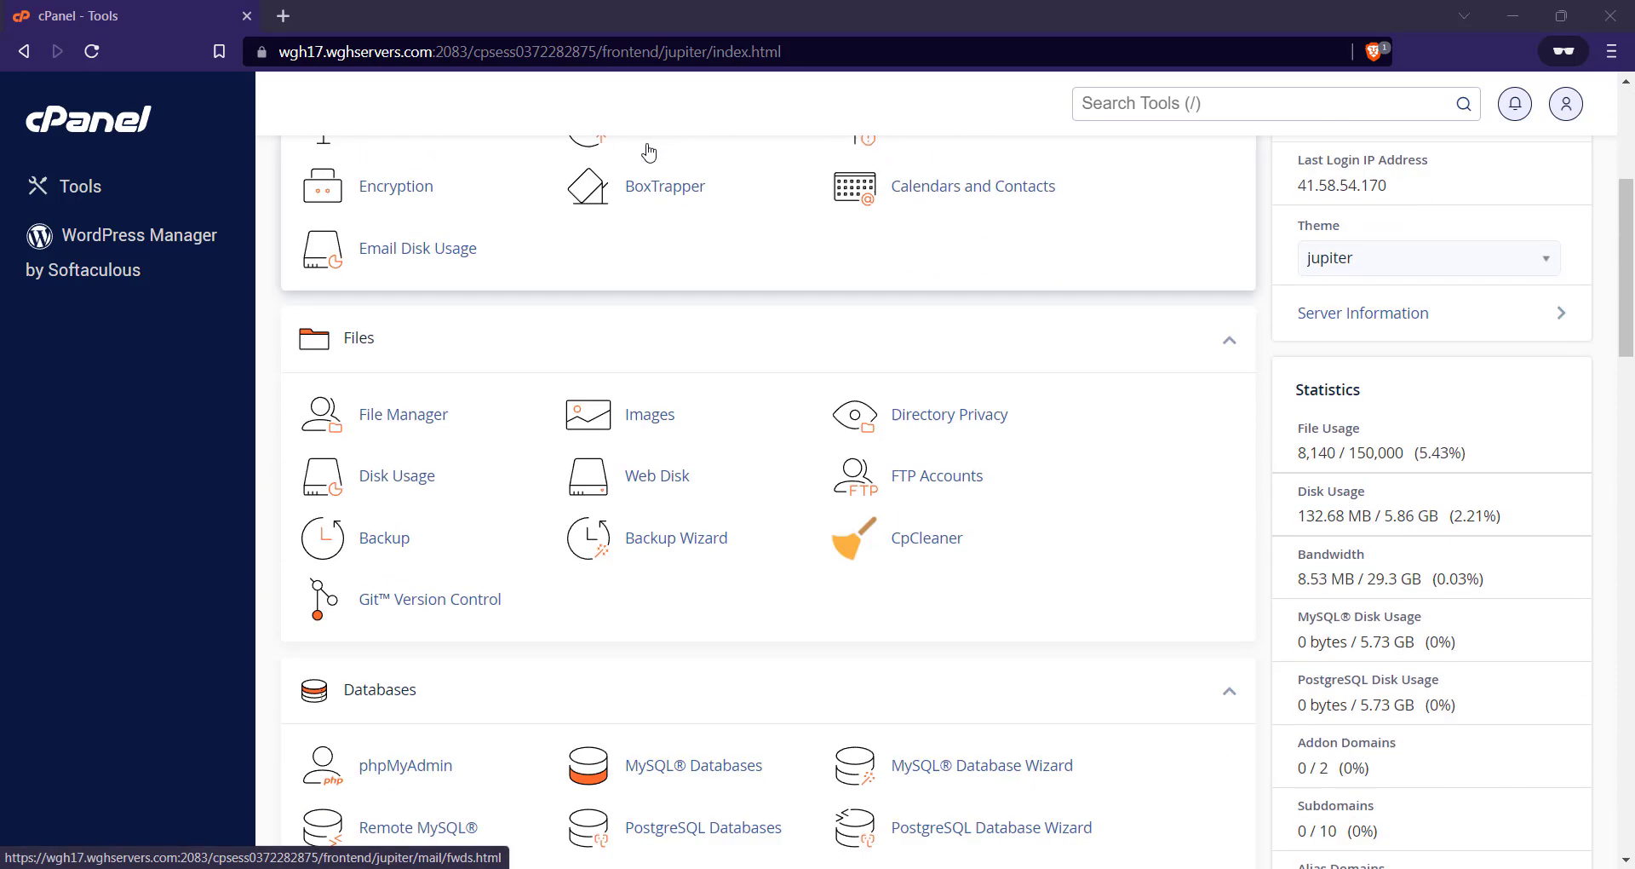
{"action": "scroll", "coordinate": [649, 161], "scroll_direction": "down", "scroll_amount": 5}
{"action": "scroll", "coordinate": [515, 230], "scroll_direction": "up", "scroll_amount": 1}
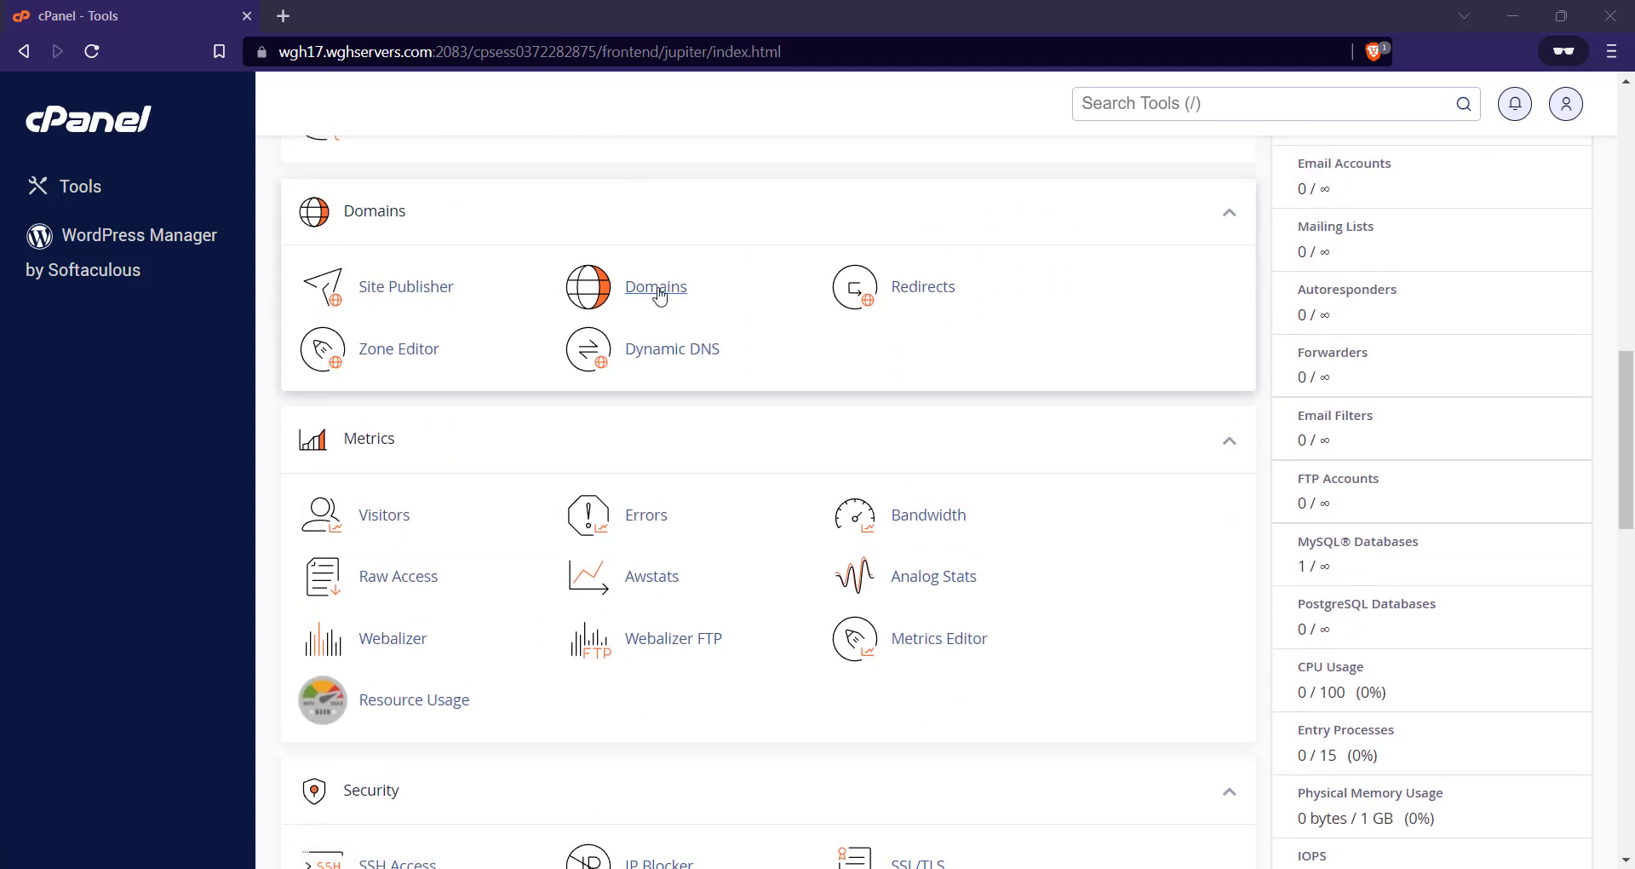
Step: Start a new domain hello.pauldesign.site with its own /public_html/hello.pauldesign.site document root
{"action": "left_click", "coordinate": [679, 296]}
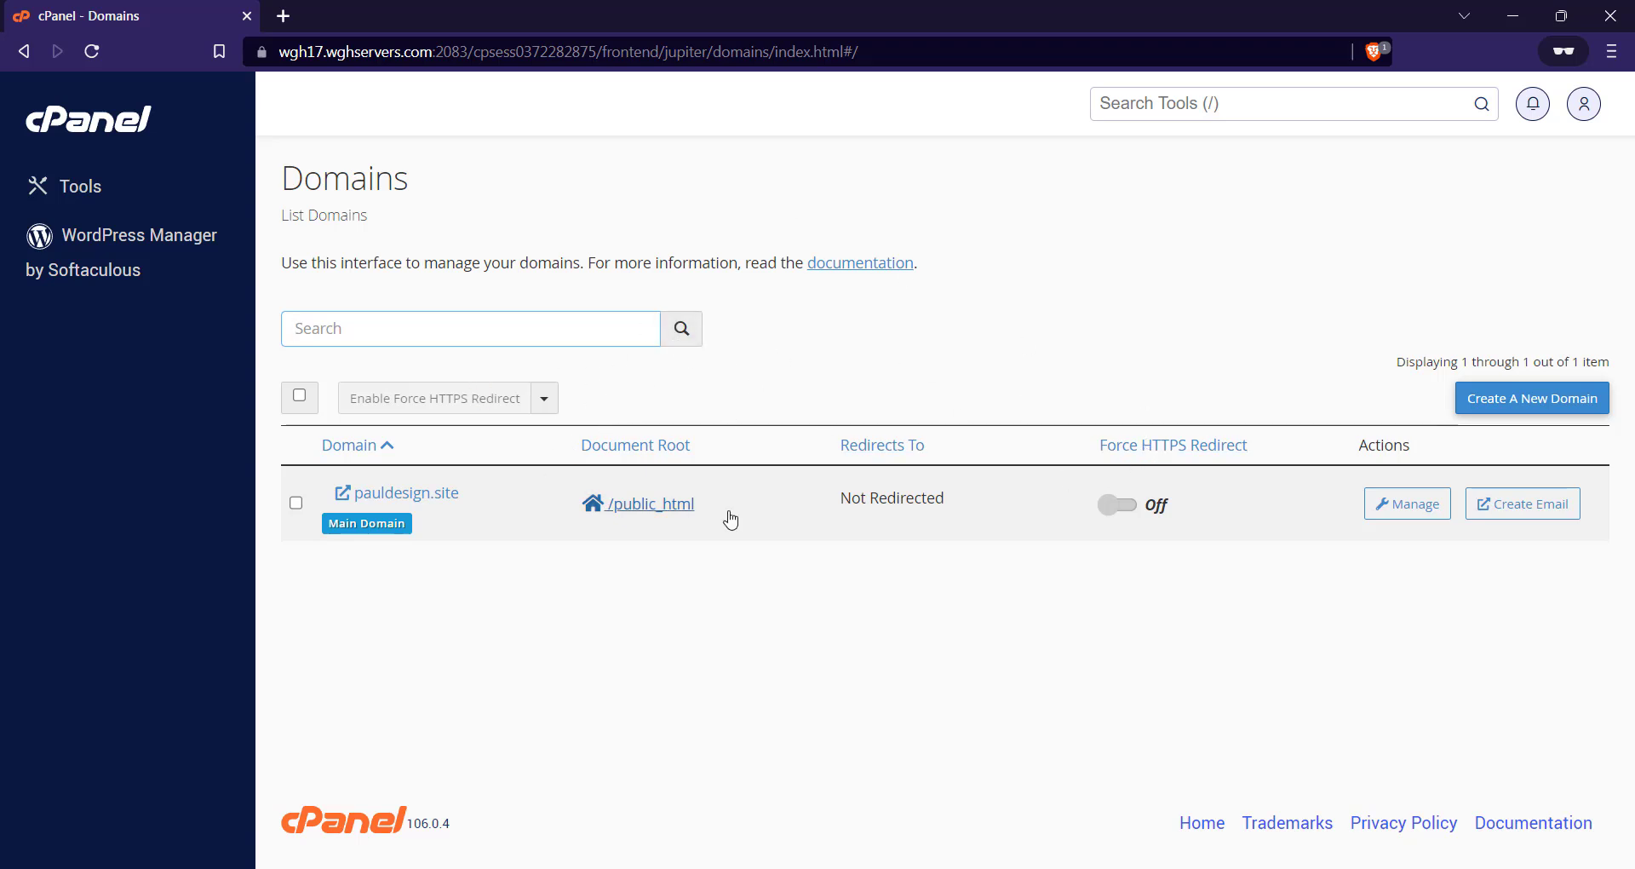
{"action": "left_click", "coordinate": [1469, 400]}
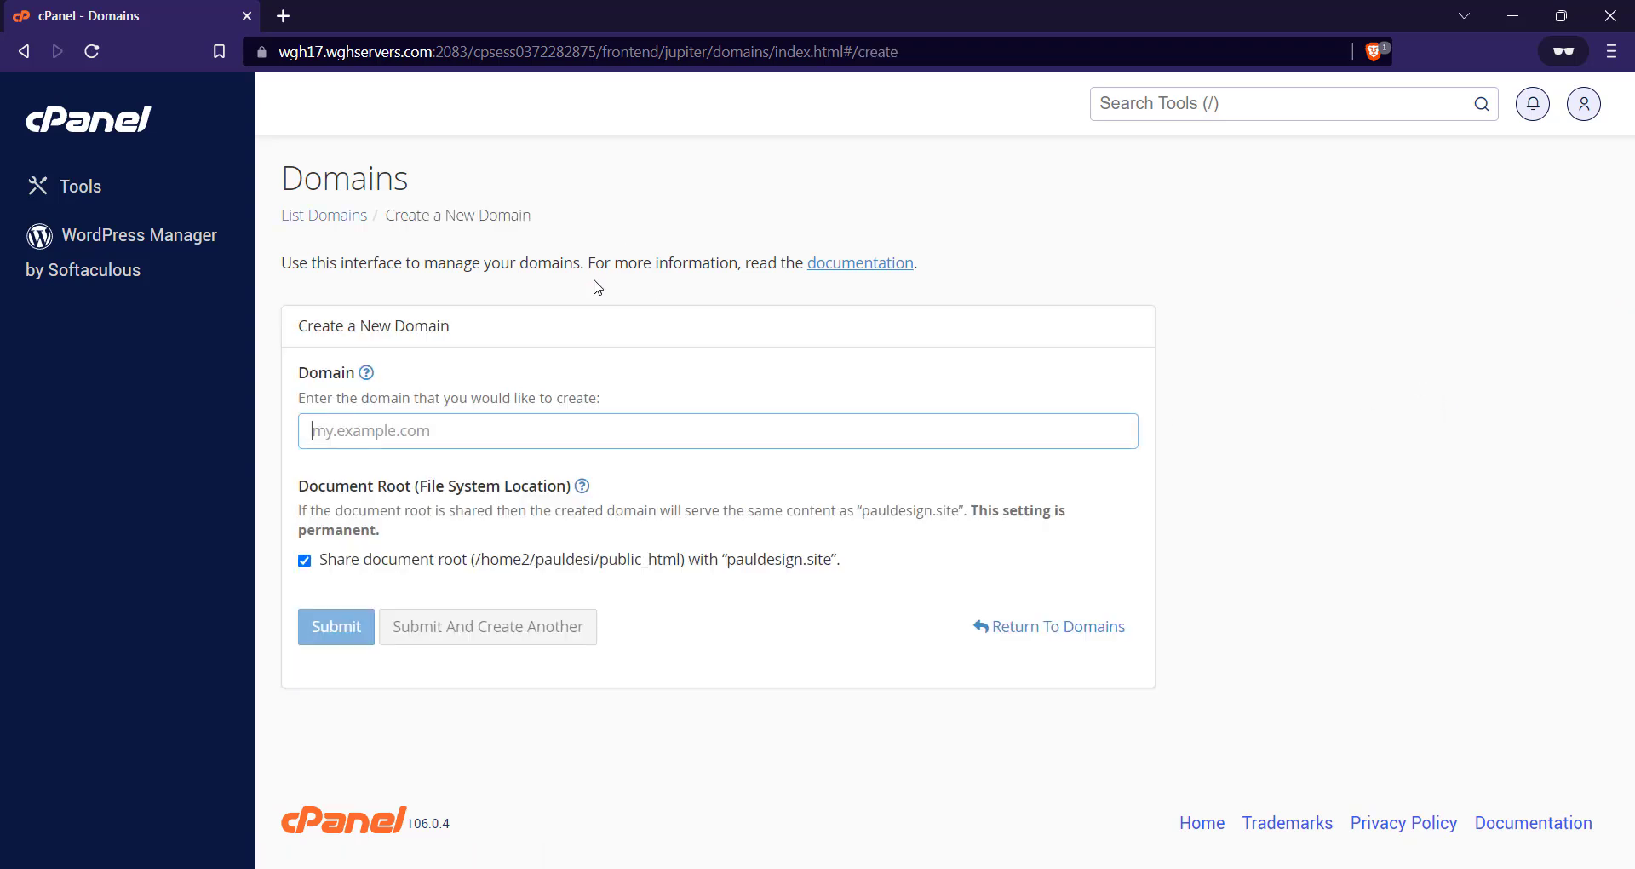
{"action": "type", "text": "hello.pa"}
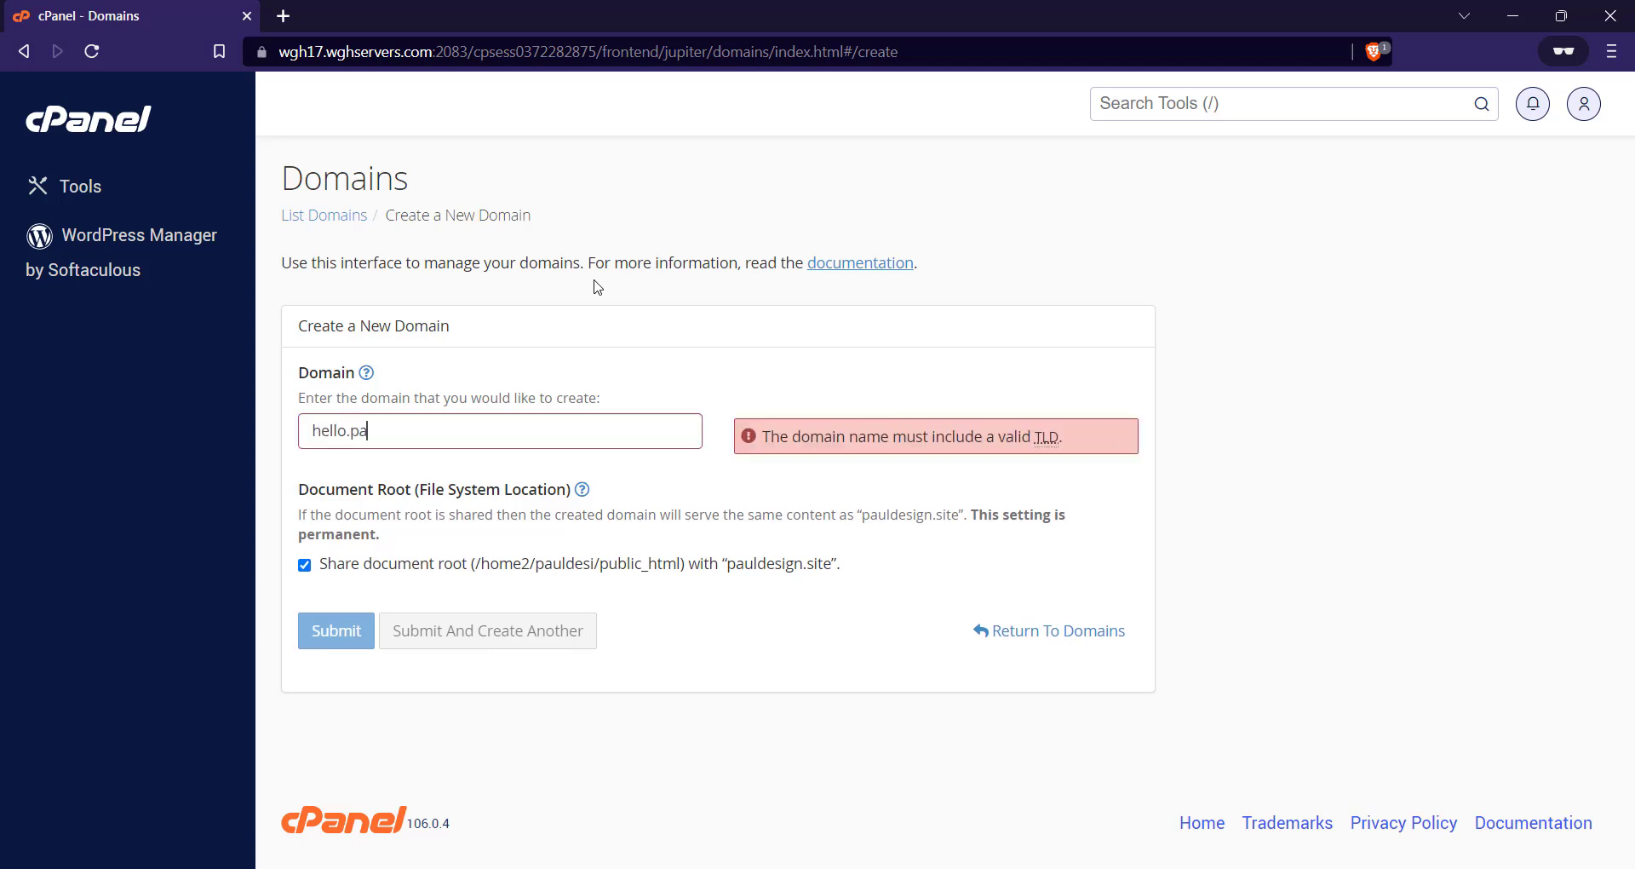
{"action": "type", "text": "uldesign"}
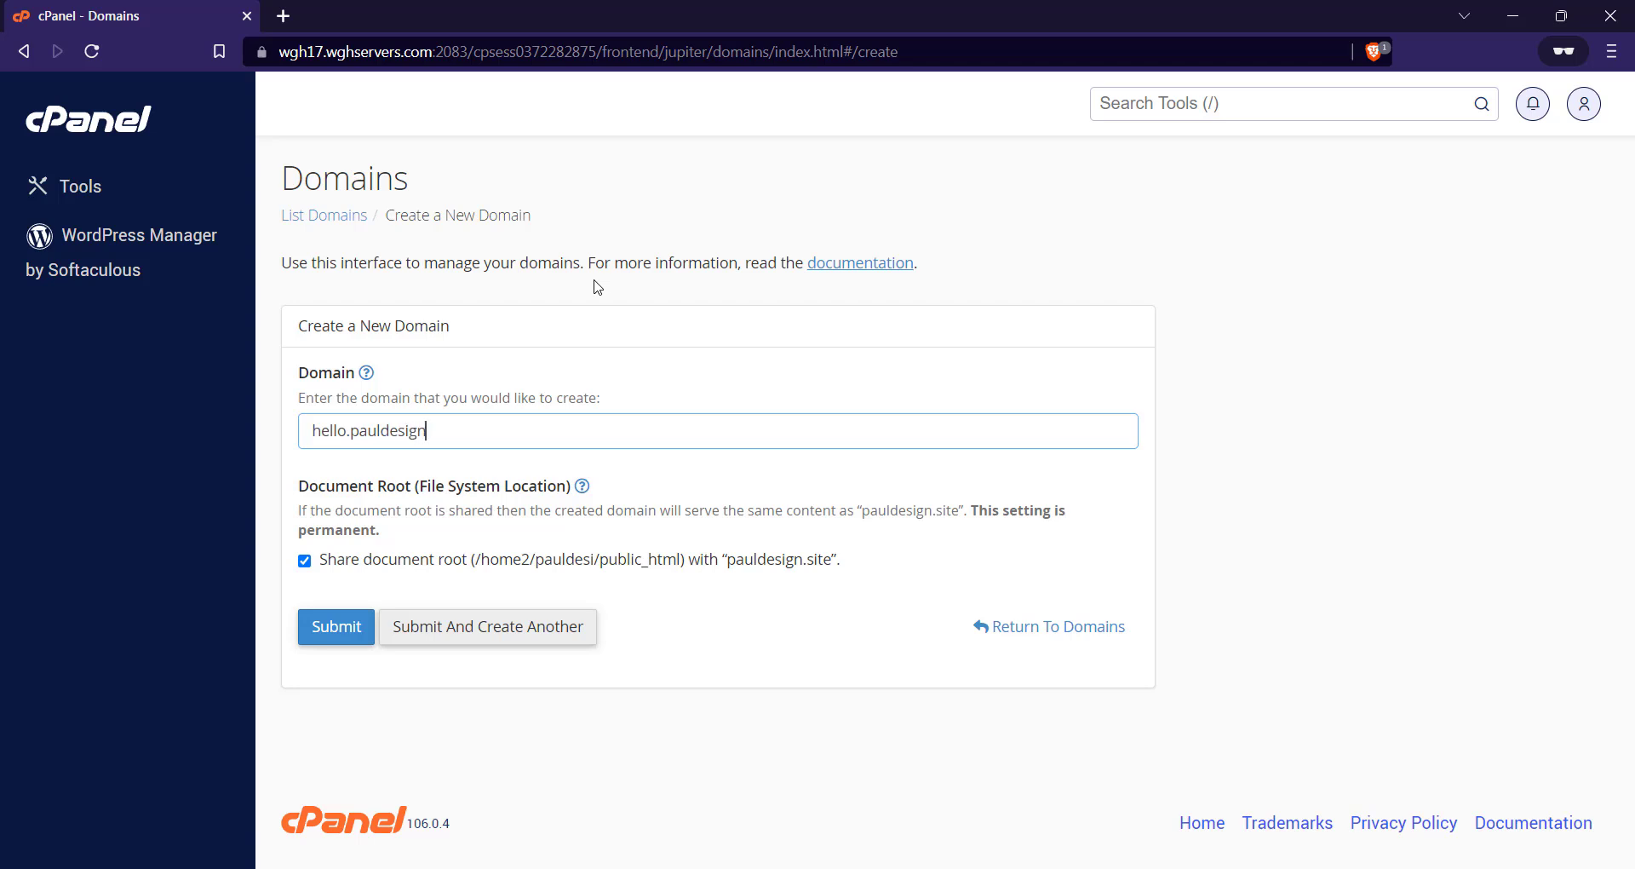
{"action": "type", "text": ".site"}
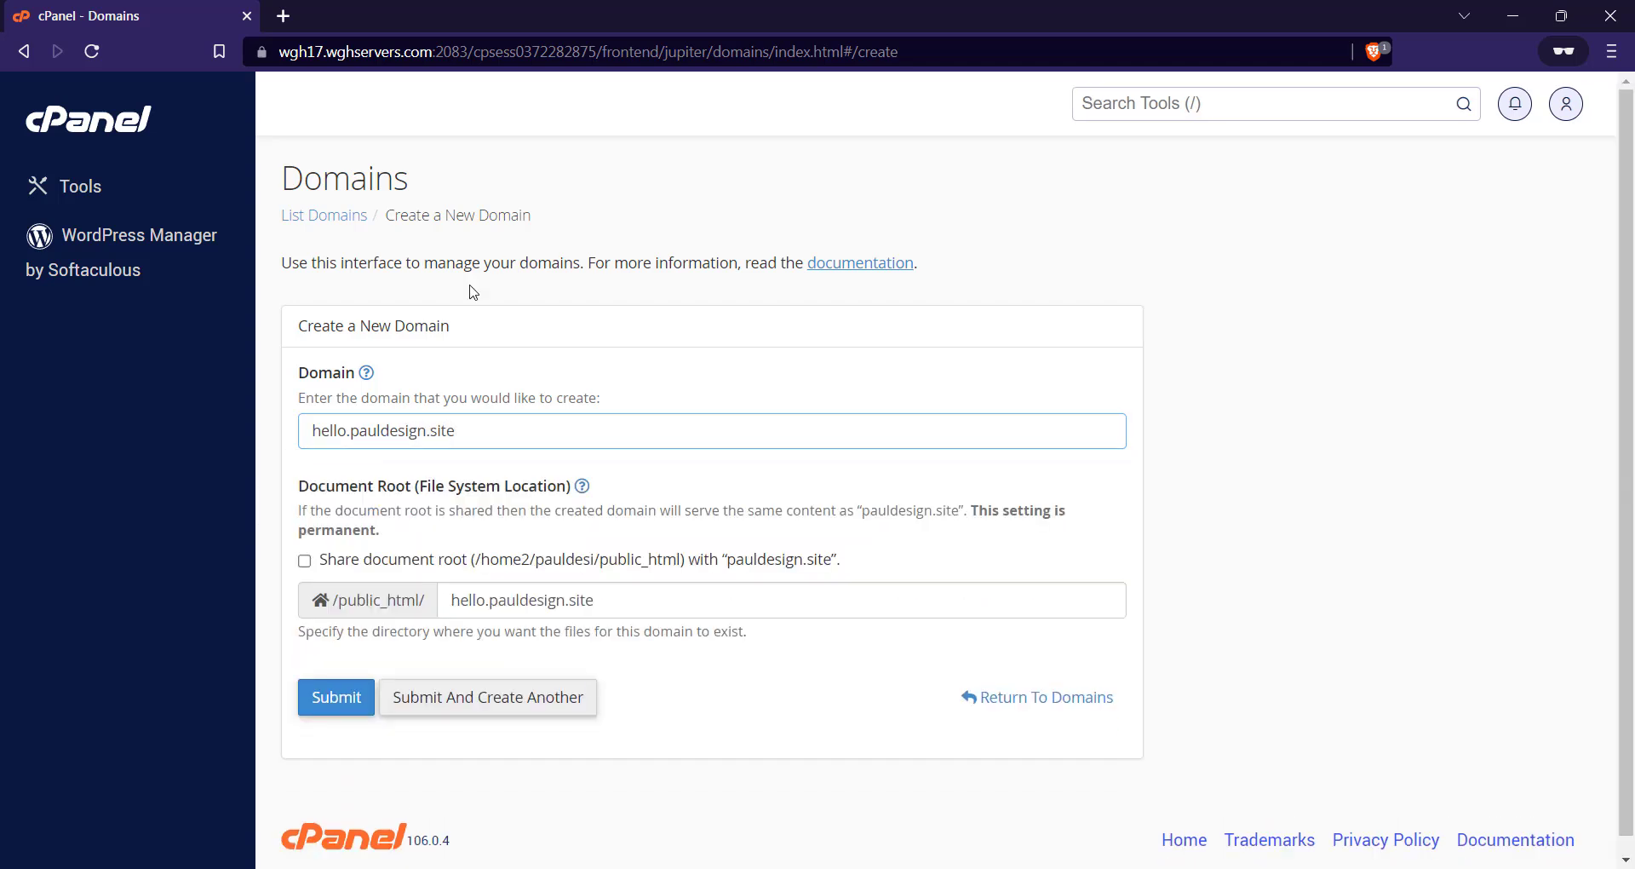
{"action": "scroll", "coordinate": [608, 476], "scroll_direction": "down", "scroll_amount": 1}
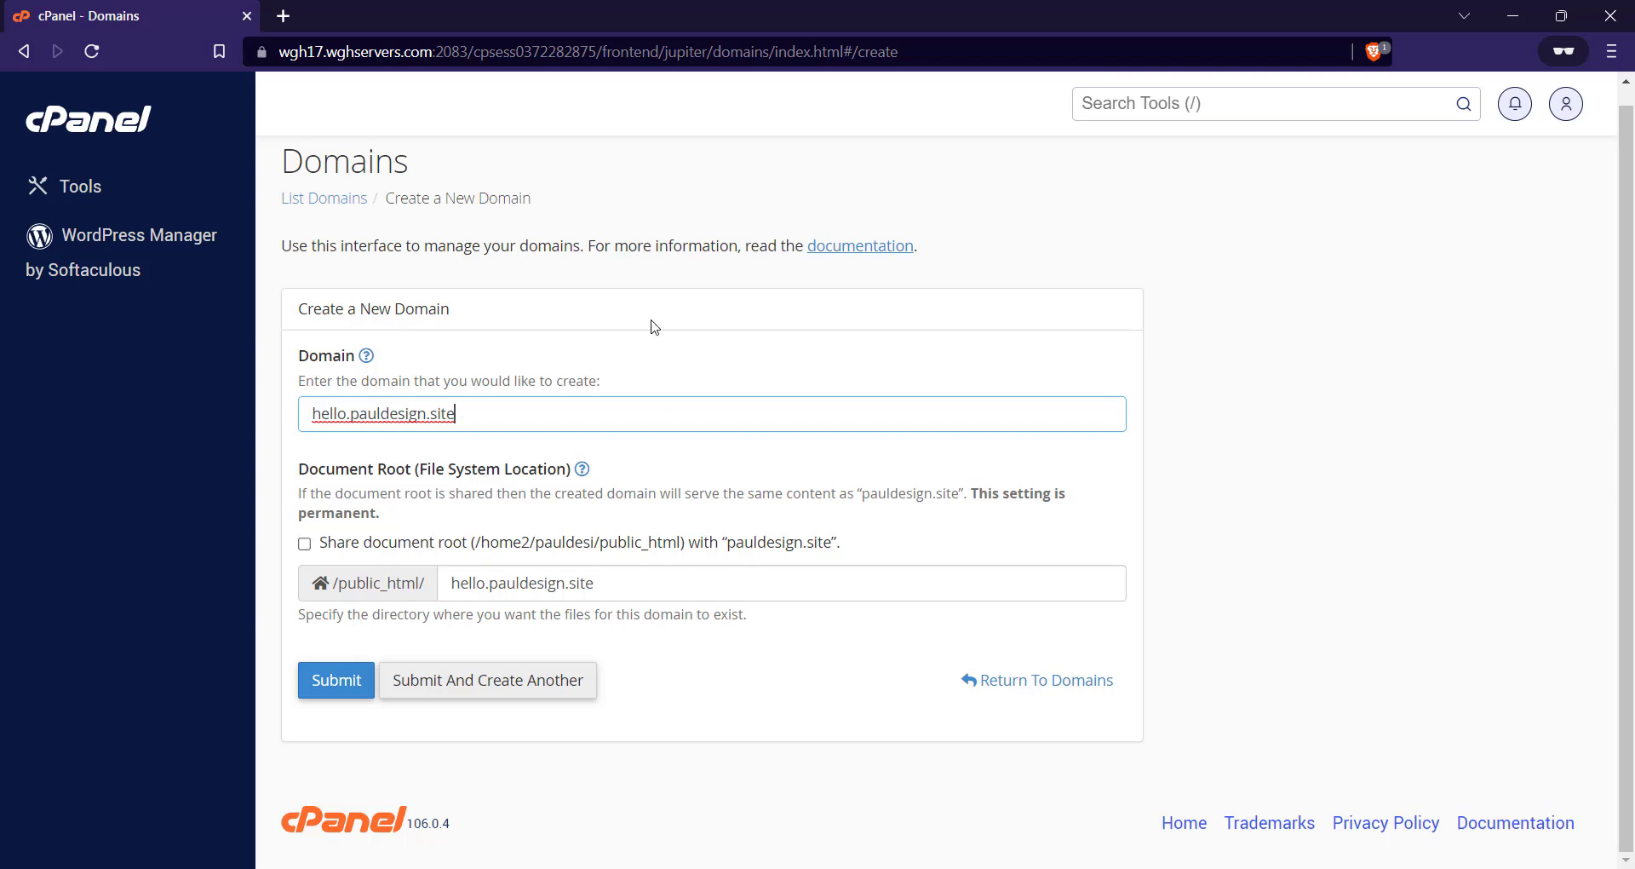
Step: Submit the hello.pauldesign.site domain, then return to Tools and scroll to Softaculous Apps Installer
{"action": "left_click", "coordinate": [349, 679]}
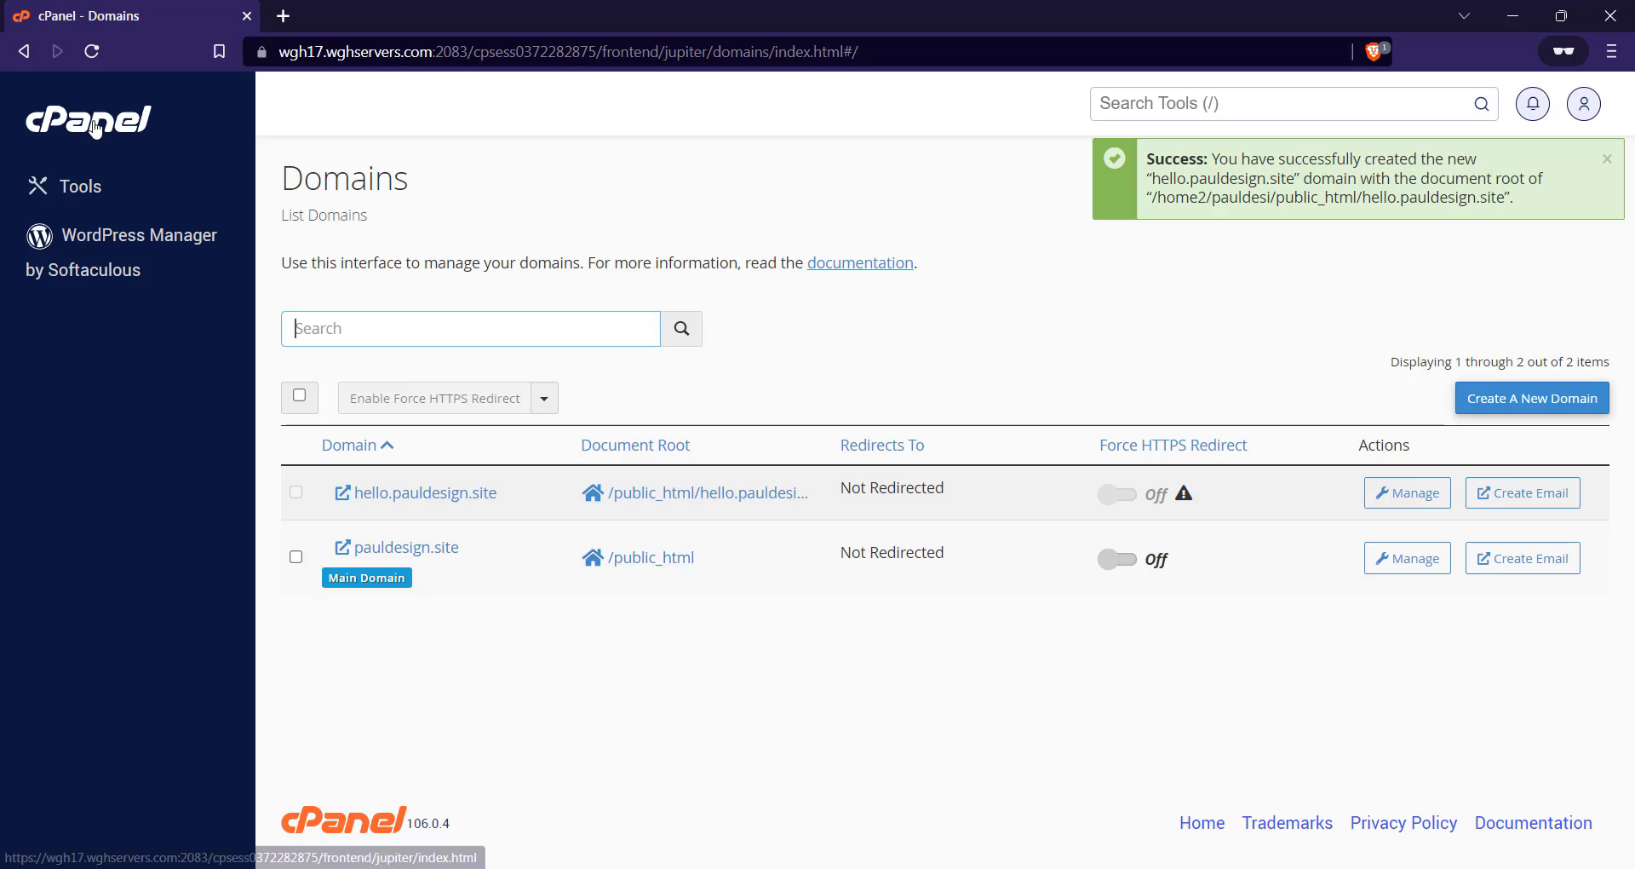
{"action": "left_click", "coordinate": [85, 180]}
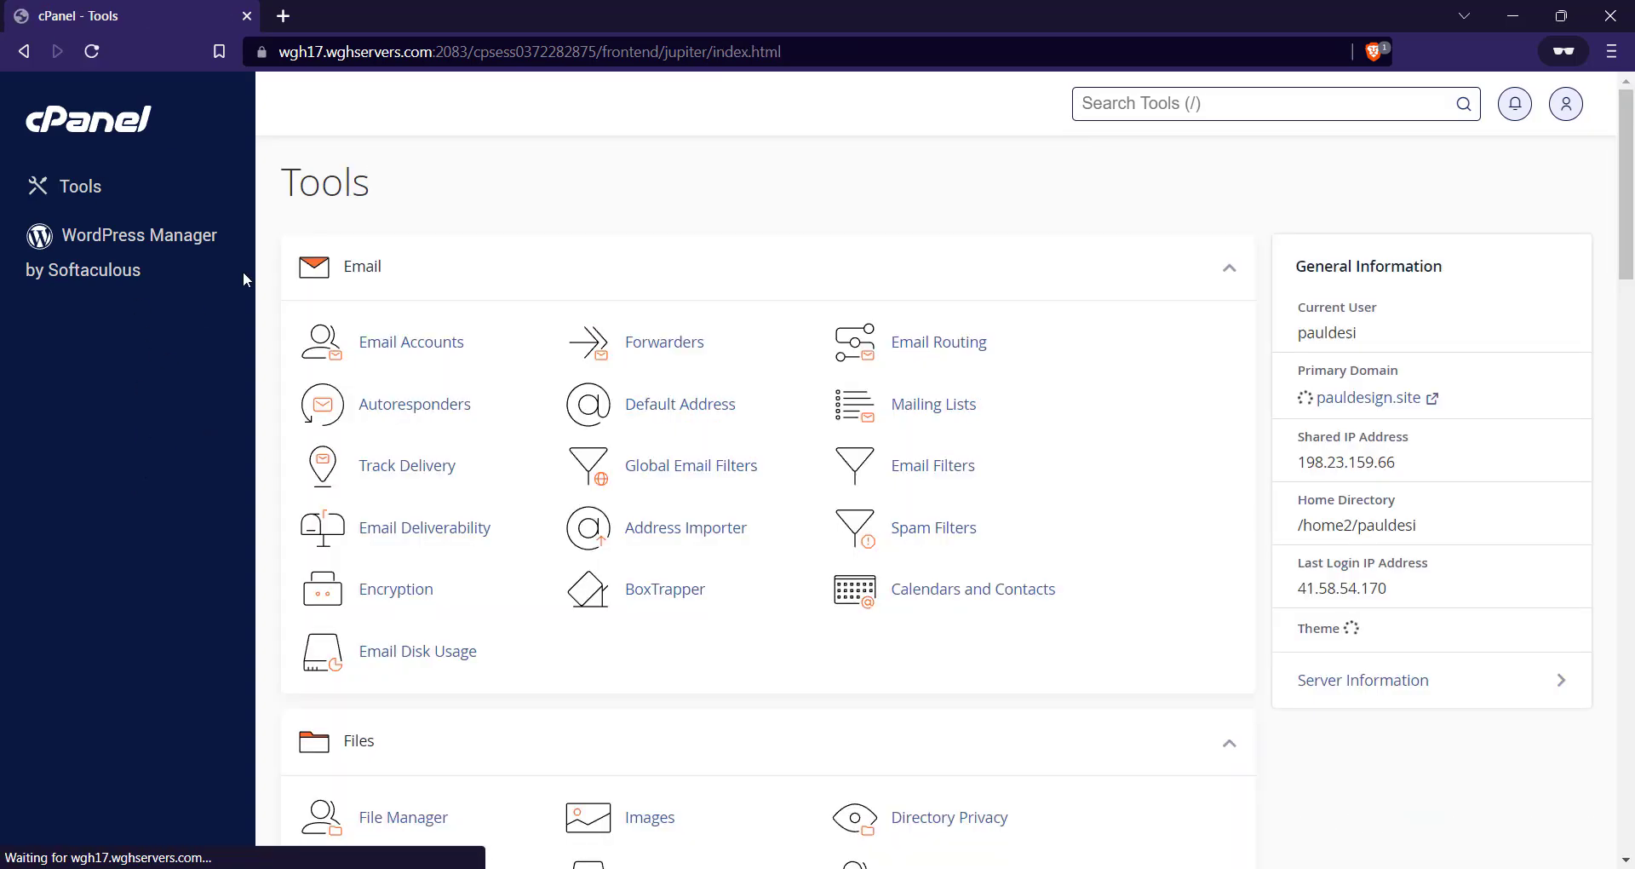
{"action": "scroll", "coordinate": [474, 188], "scroll_direction": "down", "scroll_amount": 10}
{"action": "scroll", "coordinate": [477, 205], "scroll_direction": "down", "scroll_amount": 15}
{"action": "scroll", "coordinate": [480, 220], "scroll_direction": "down", "scroll_amount": 3}
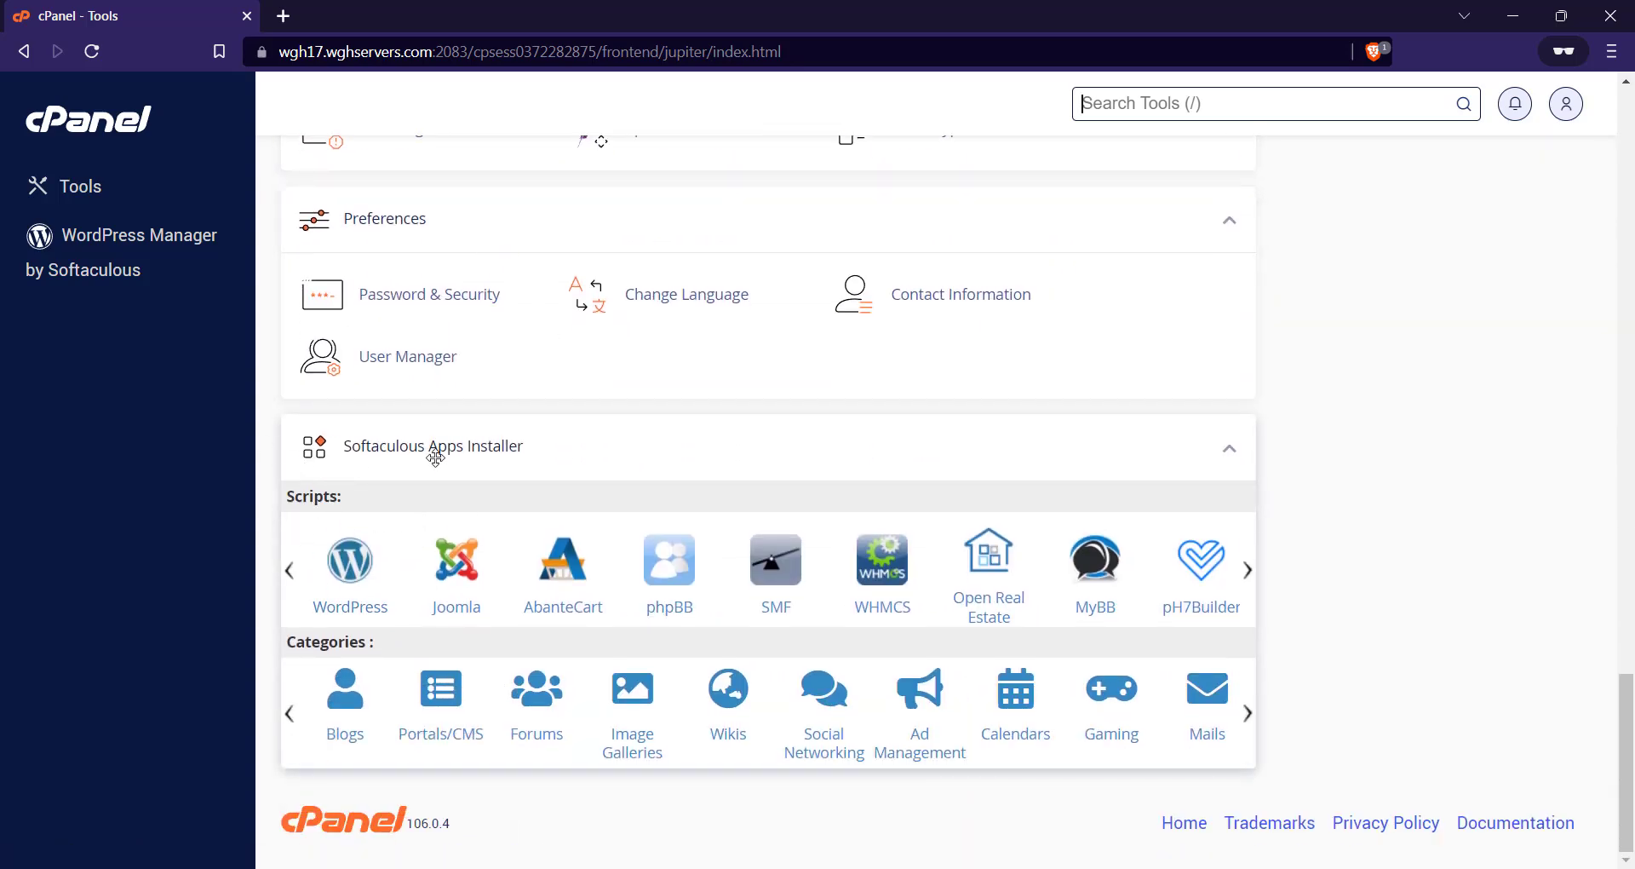
Step: Open the WordPress install form and choose hello.pauldesign.site as the target domain
{"action": "left_click", "coordinate": [366, 566]}
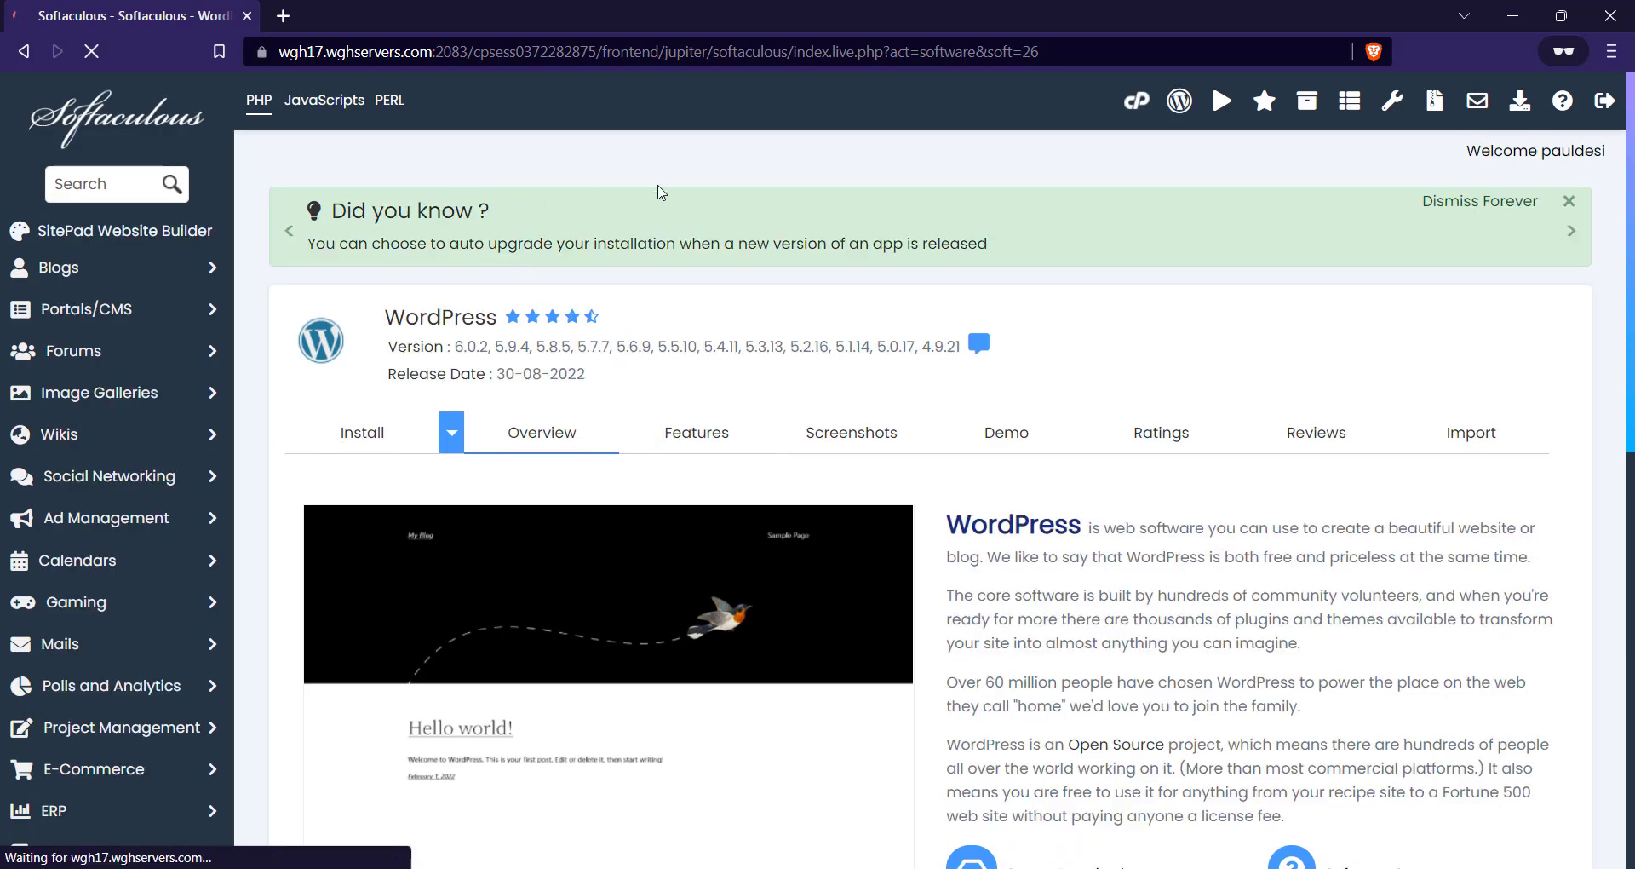
{"action": "scroll", "coordinate": [699, 200], "scroll_direction": "down", "scroll_amount": 2}
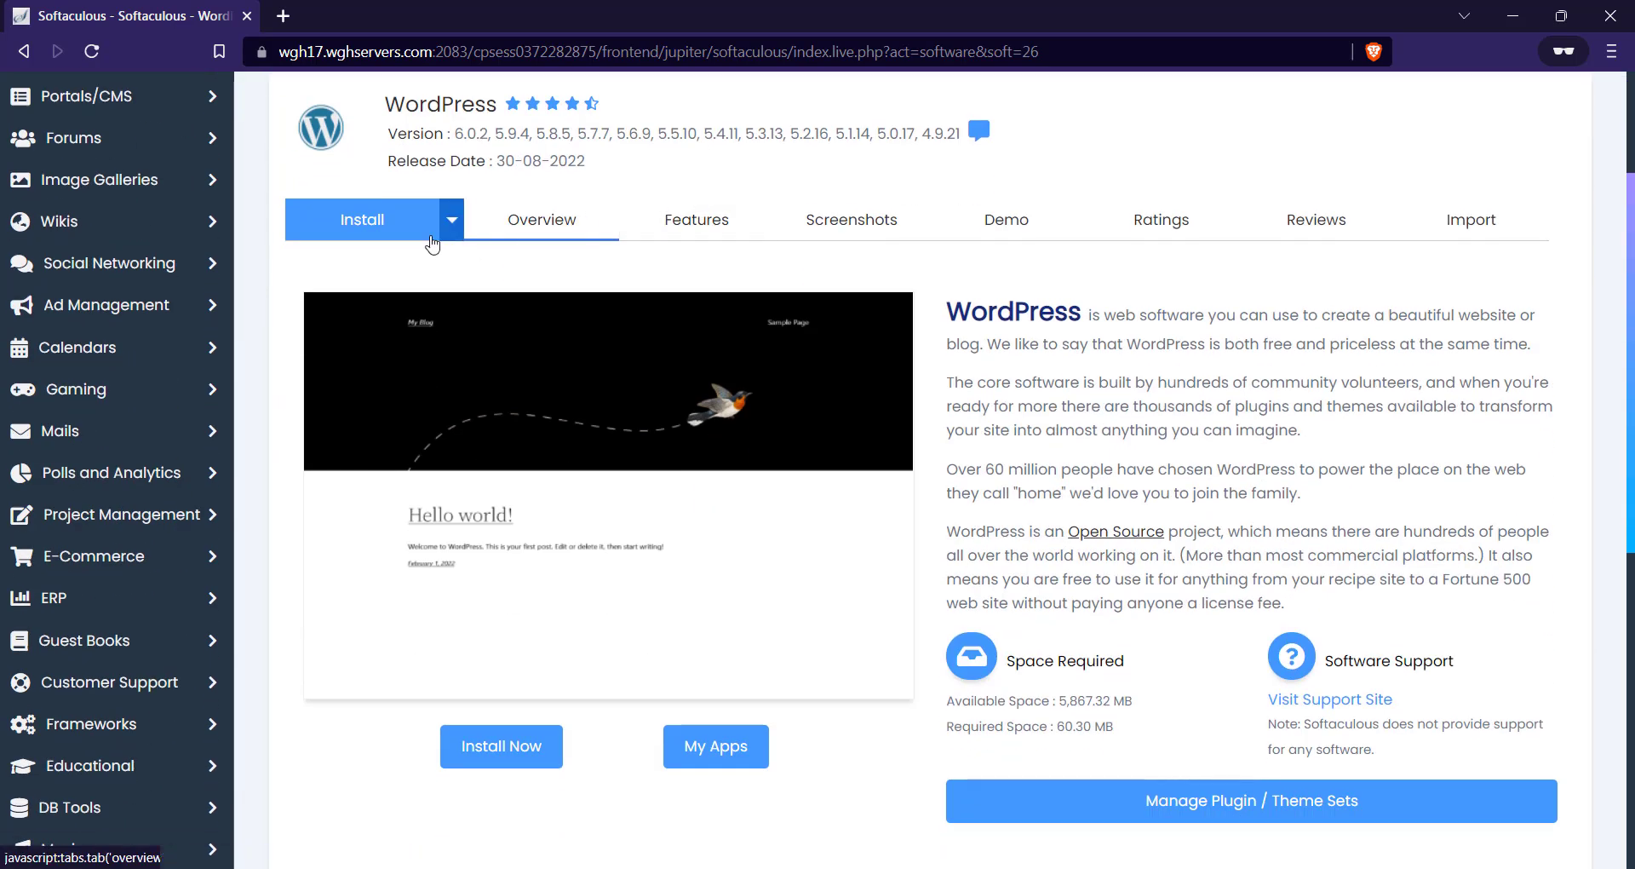
{"action": "left_click", "coordinate": [413, 223]}
{"action": "scroll", "coordinate": [781, 357], "scroll_direction": "down", "scroll_amount": 1}
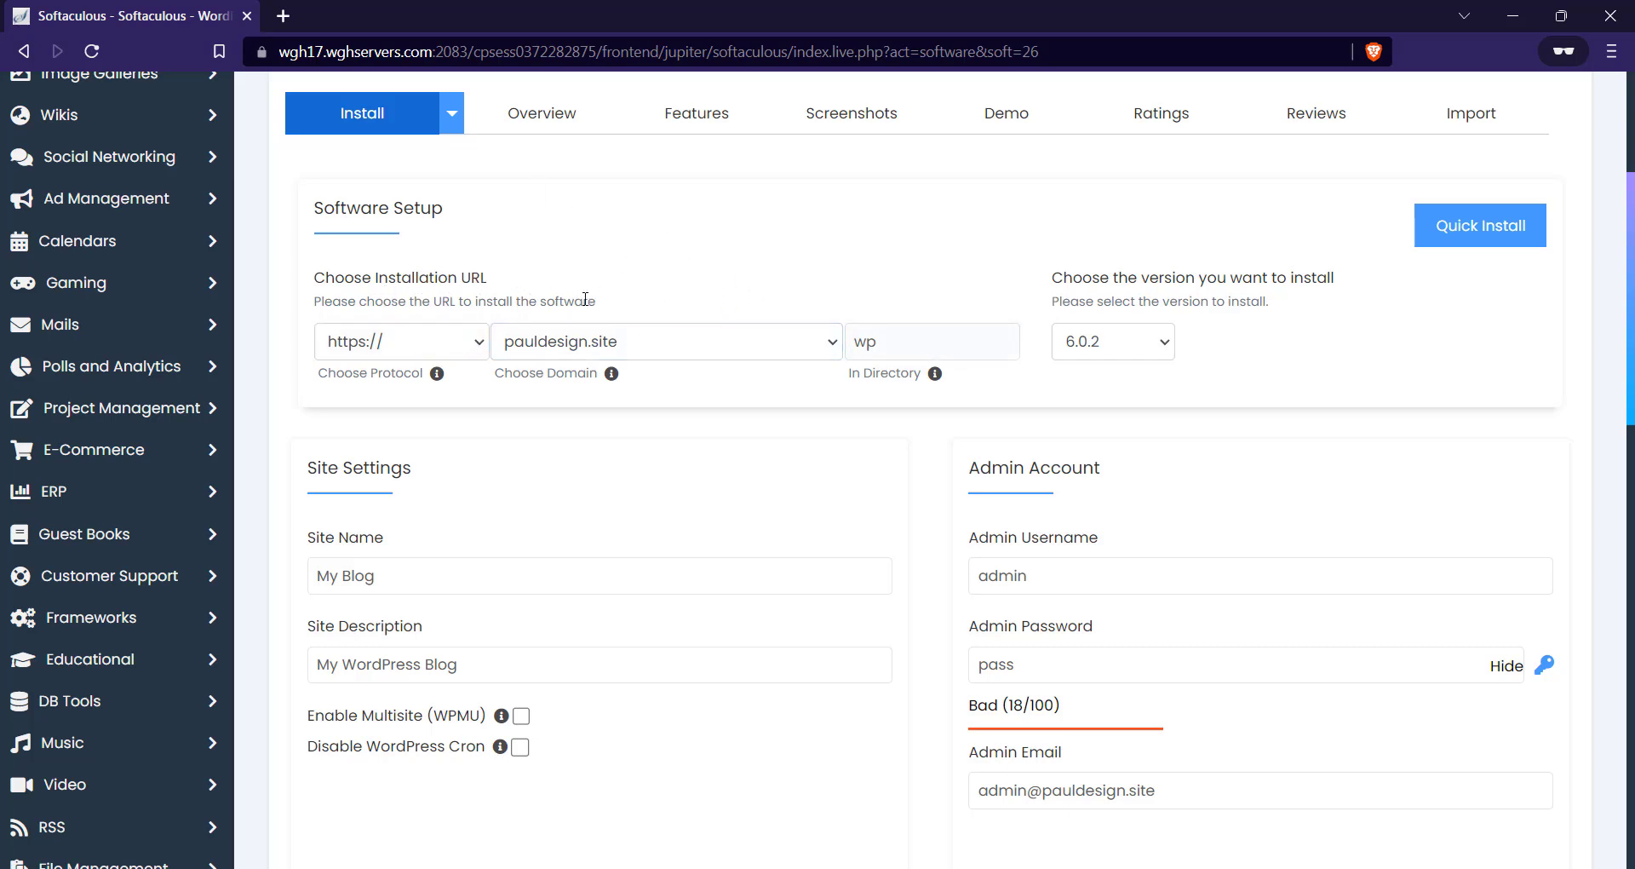
{"action": "left_click", "coordinate": [627, 346]}
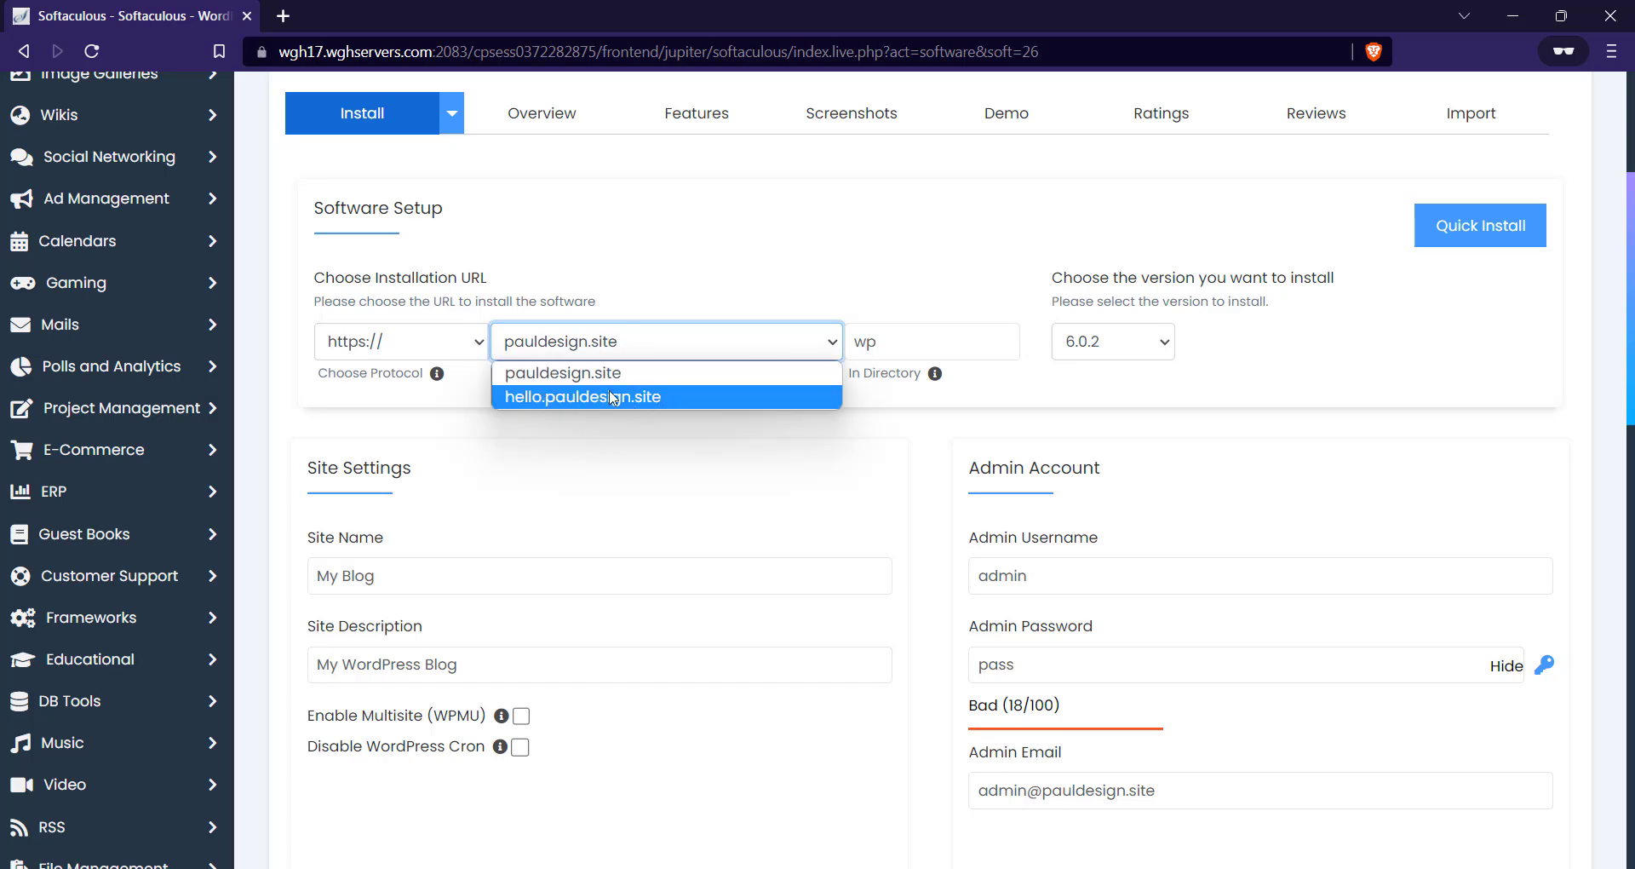
{"action": "left_click", "coordinate": [659, 397]}
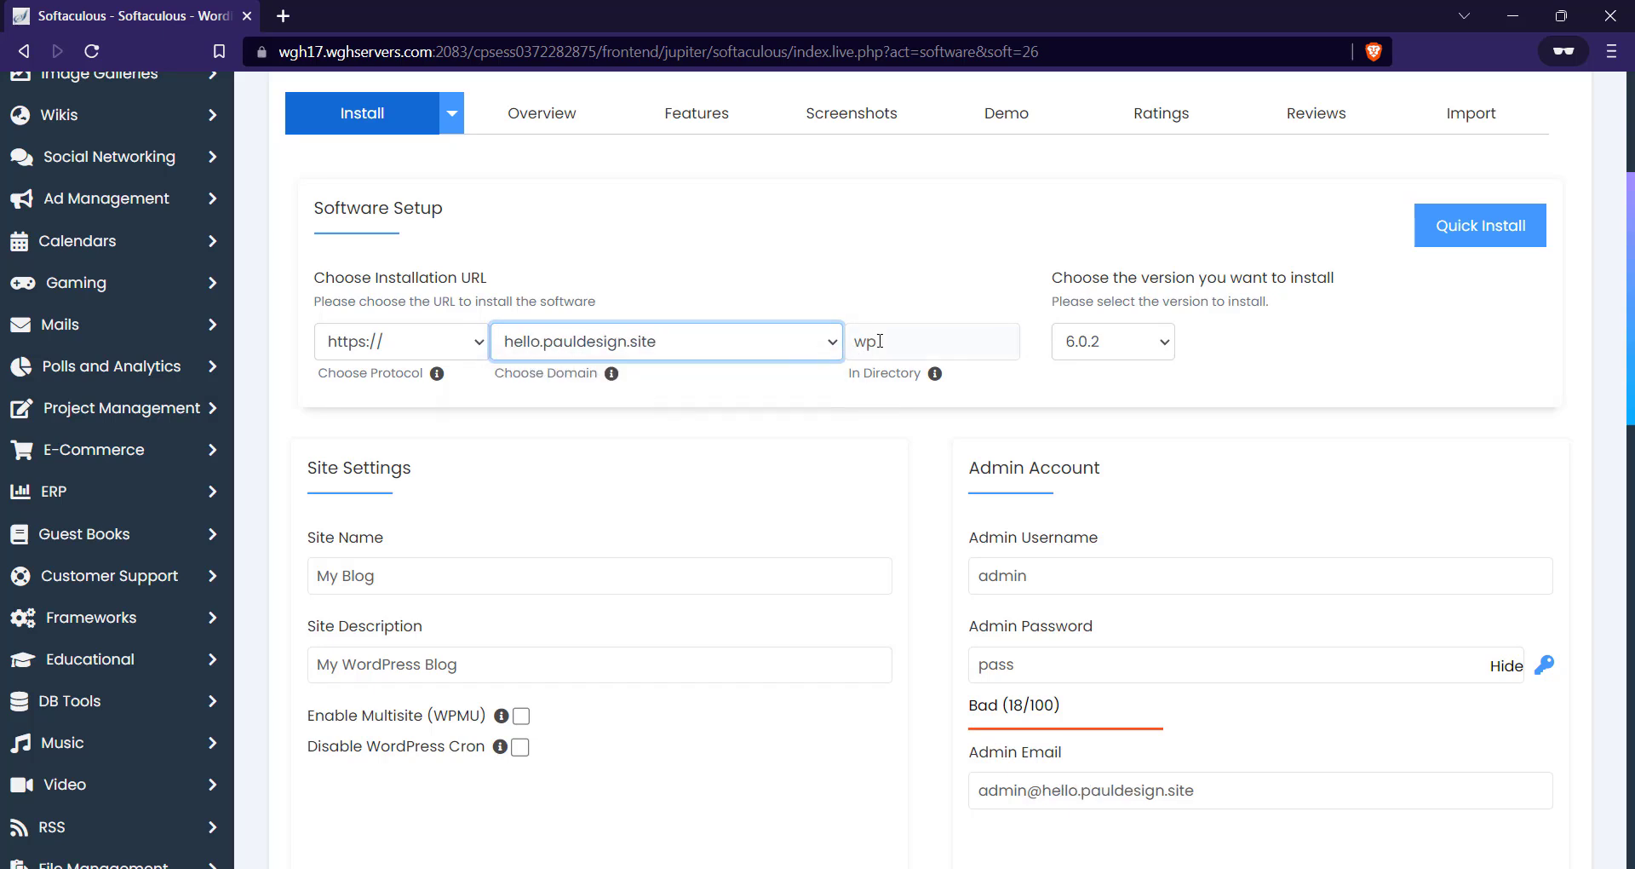
{"action": "left_click_drag", "start_coordinate": [878, 344], "coordinate": [855, 346]}
{"action": "key", "text": "BackSpace"}
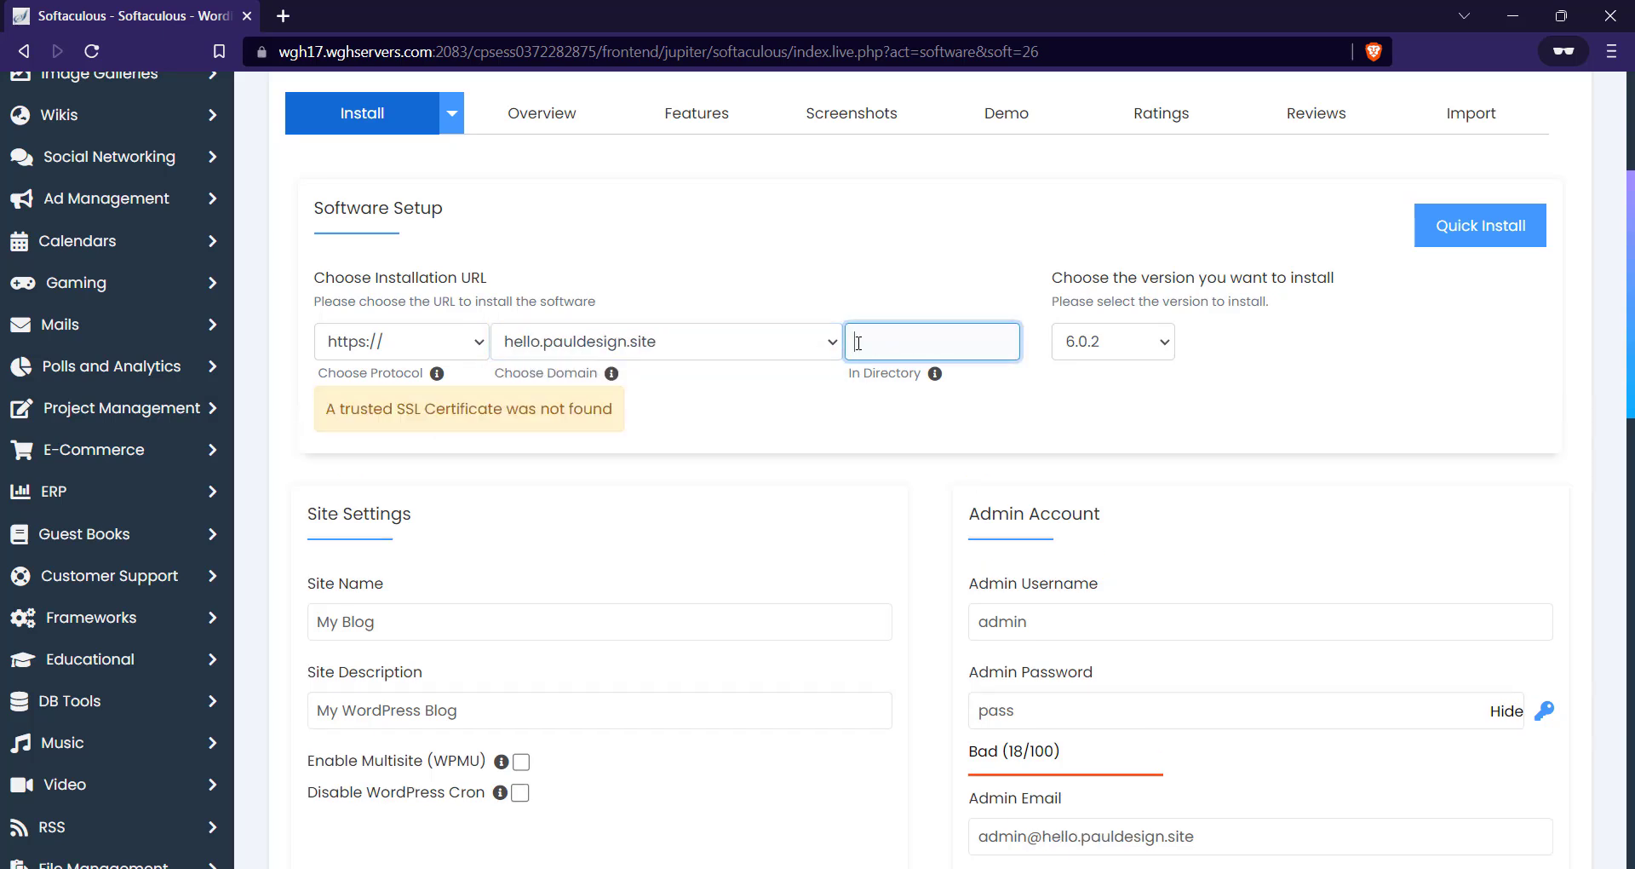
{"action": "left_click", "coordinate": [403, 345]}
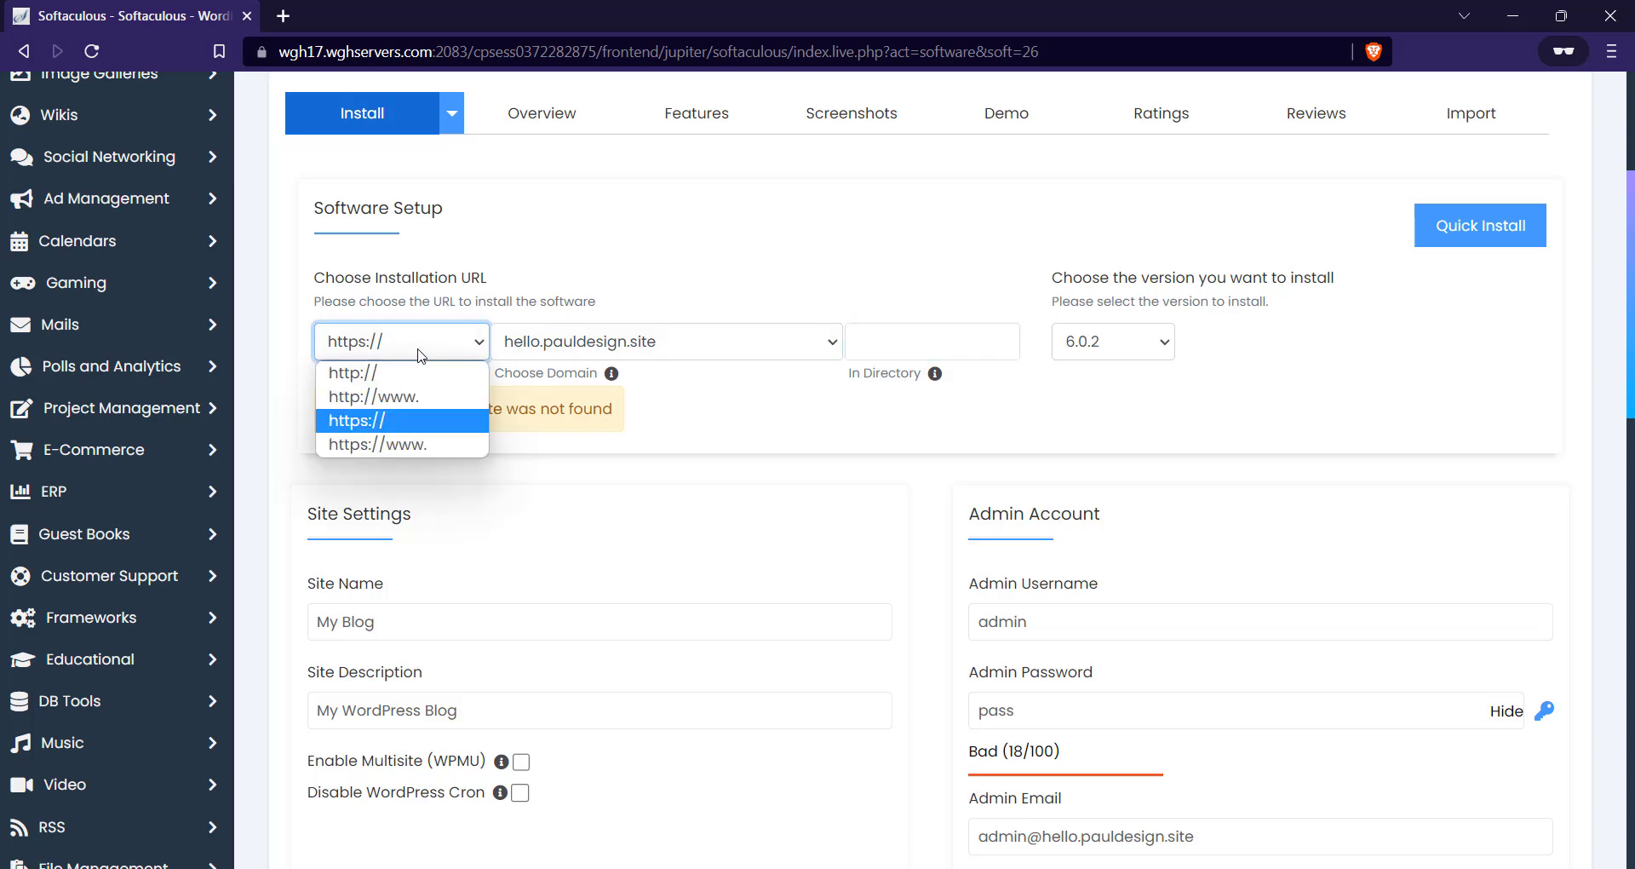
{"action": "left_click", "coordinate": [552, 412]}
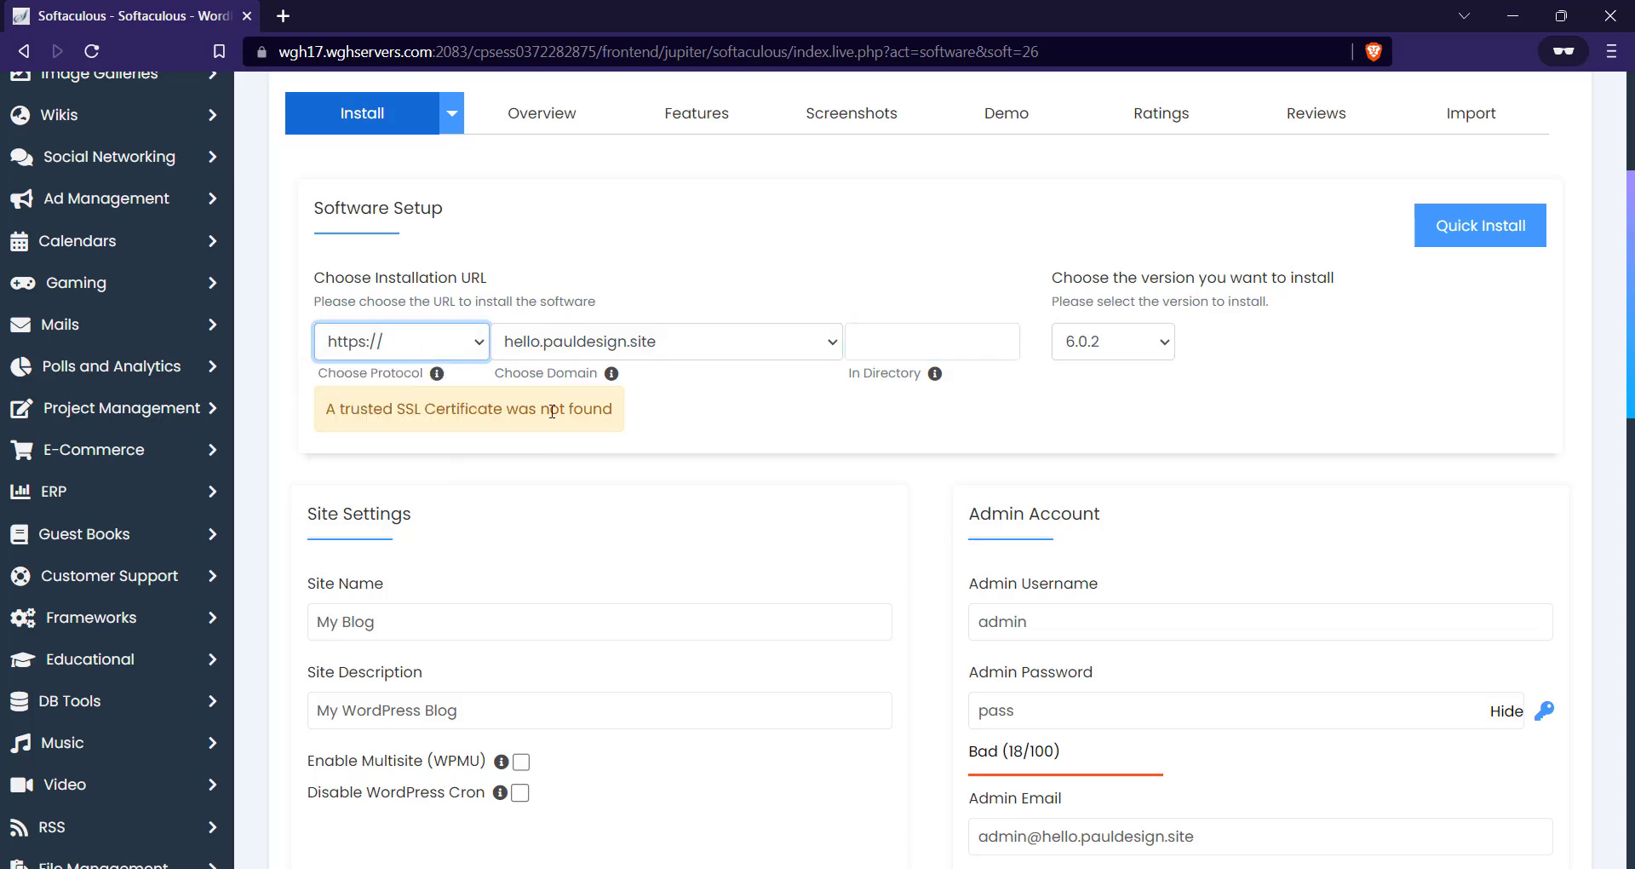
{"action": "left_click", "coordinate": [390, 349]}
{"action": "left_click", "coordinate": [348, 369]}
{"action": "scroll", "coordinate": [650, 365], "scroll_direction": "down", "scroll_amount": 1}
{"action": "scroll", "coordinate": [650, 364], "scroll_direction": "down", "scroll_amount": 2}
Step: Enter a strong admin password for the WordPress site
{"action": "left_click", "coordinate": [495, 424]}
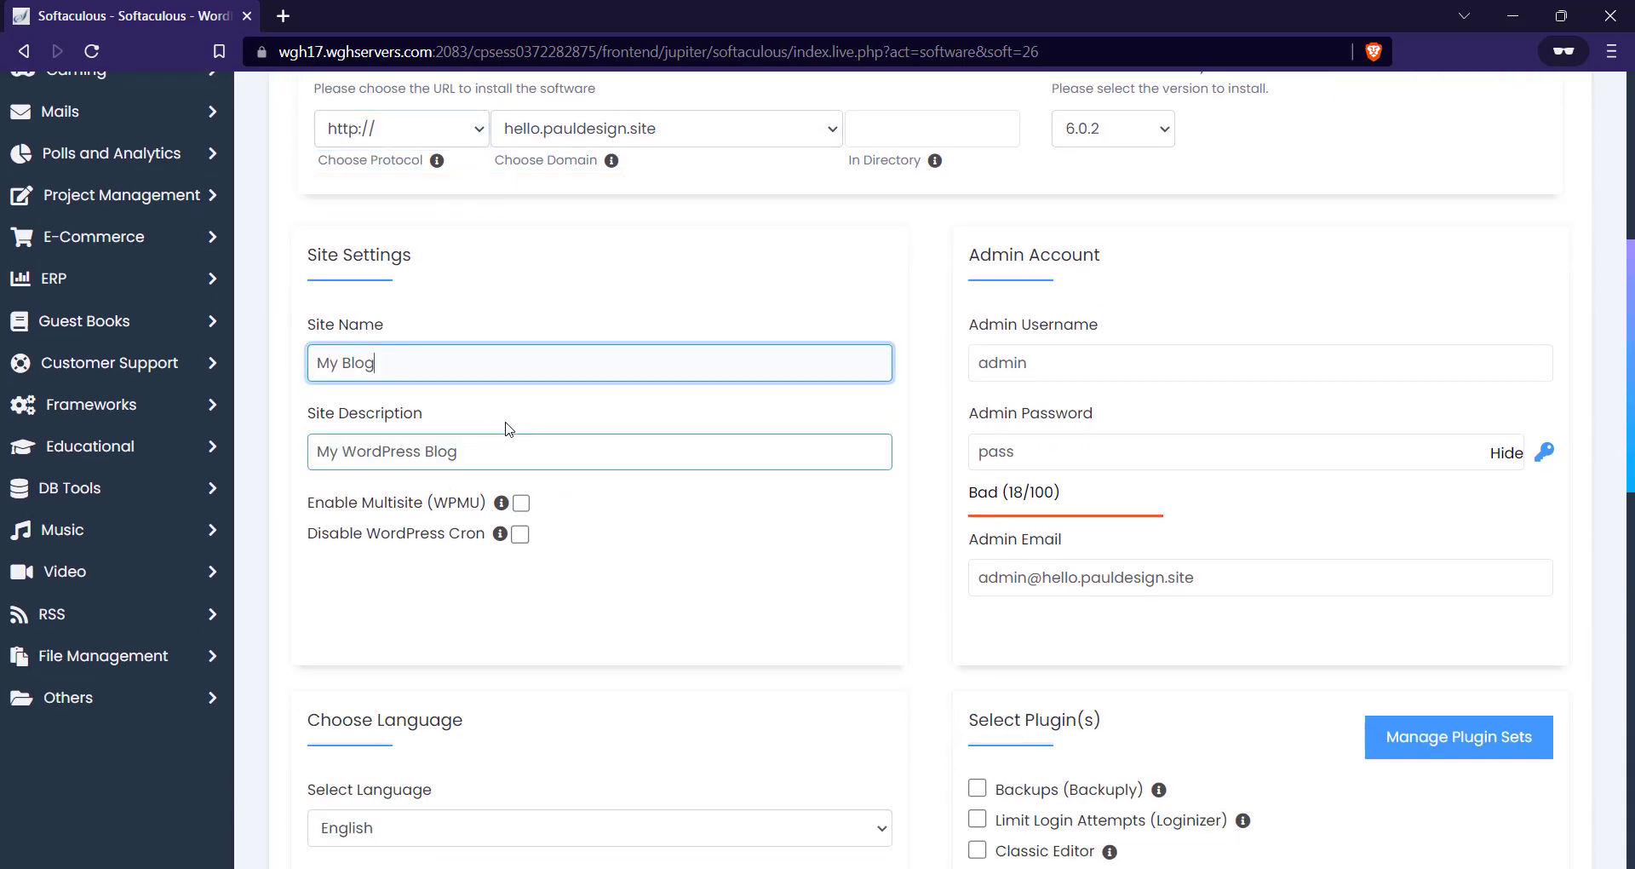
{"action": "left_click_drag", "start_coordinate": [511, 460], "coordinate": [412, 430]}
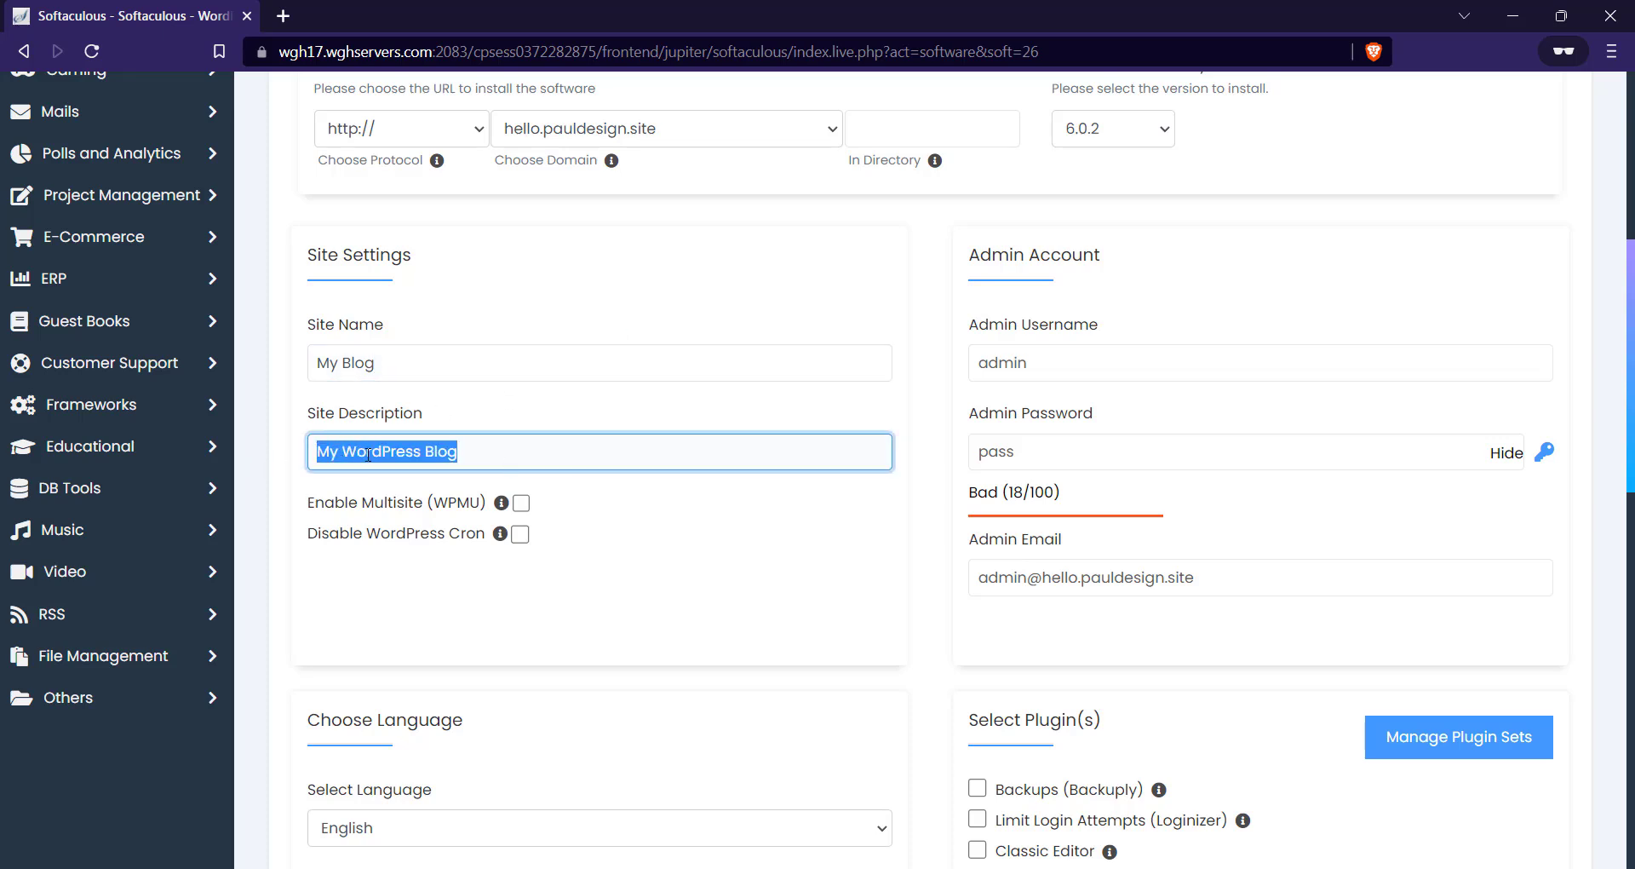
{"action": "left_click", "coordinate": [1048, 362]}
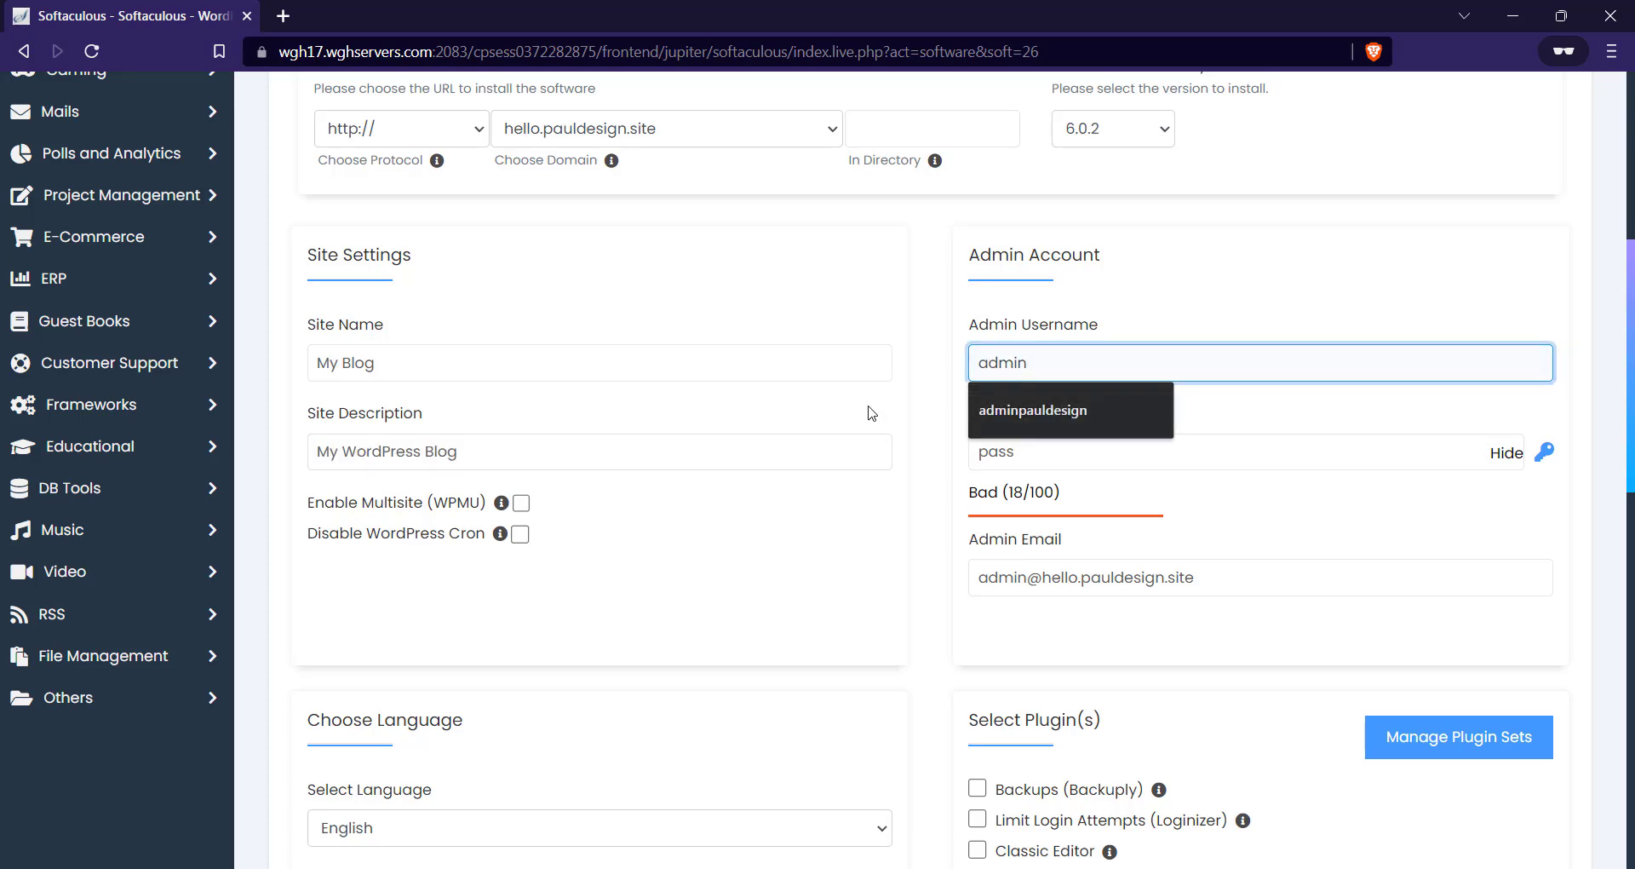
{"action": "scroll", "coordinate": [1089, 347], "scroll_direction": "down", "scroll_amount": 1}
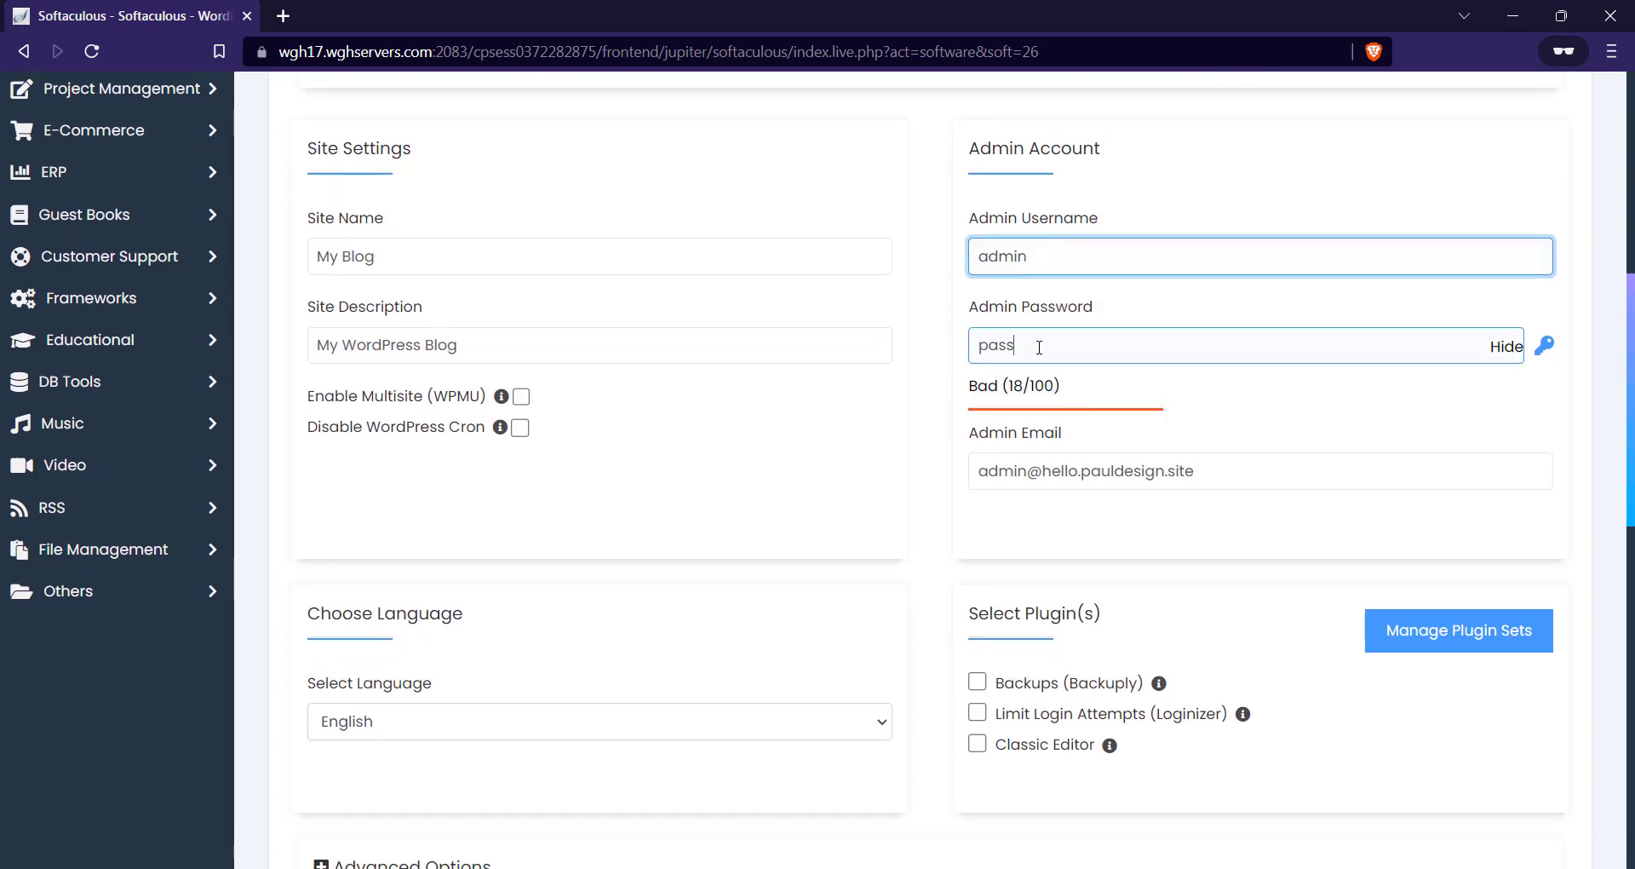
{"action": "key", "text": "Tab"}
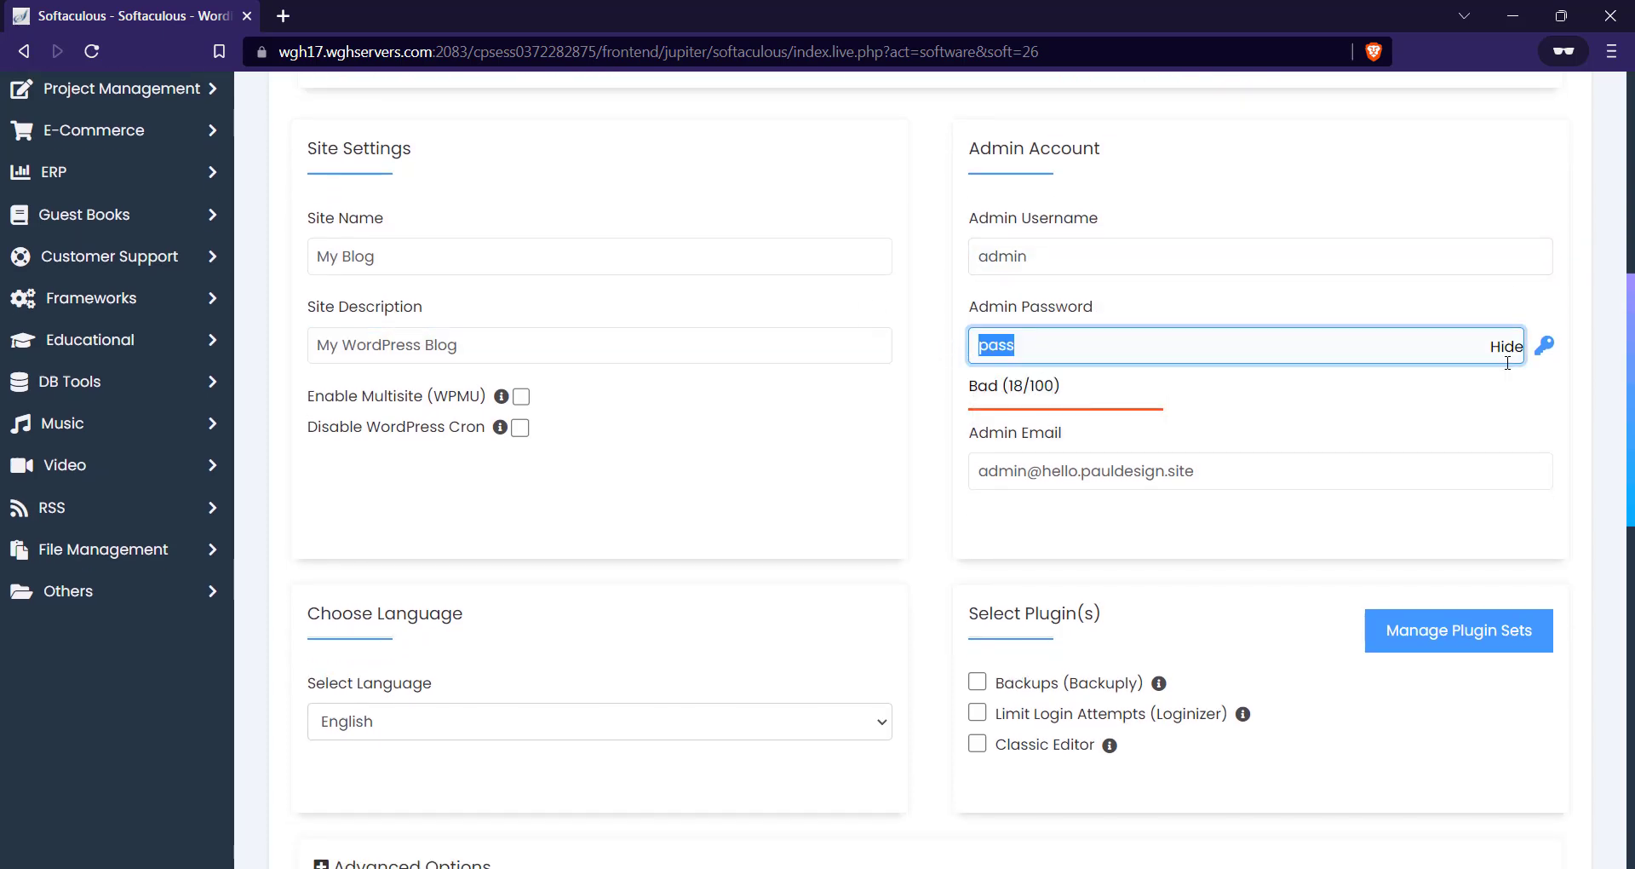
{"action": "left_click", "coordinate": [1505, 348]}
{"action": "type", "text": "•••••••••"}
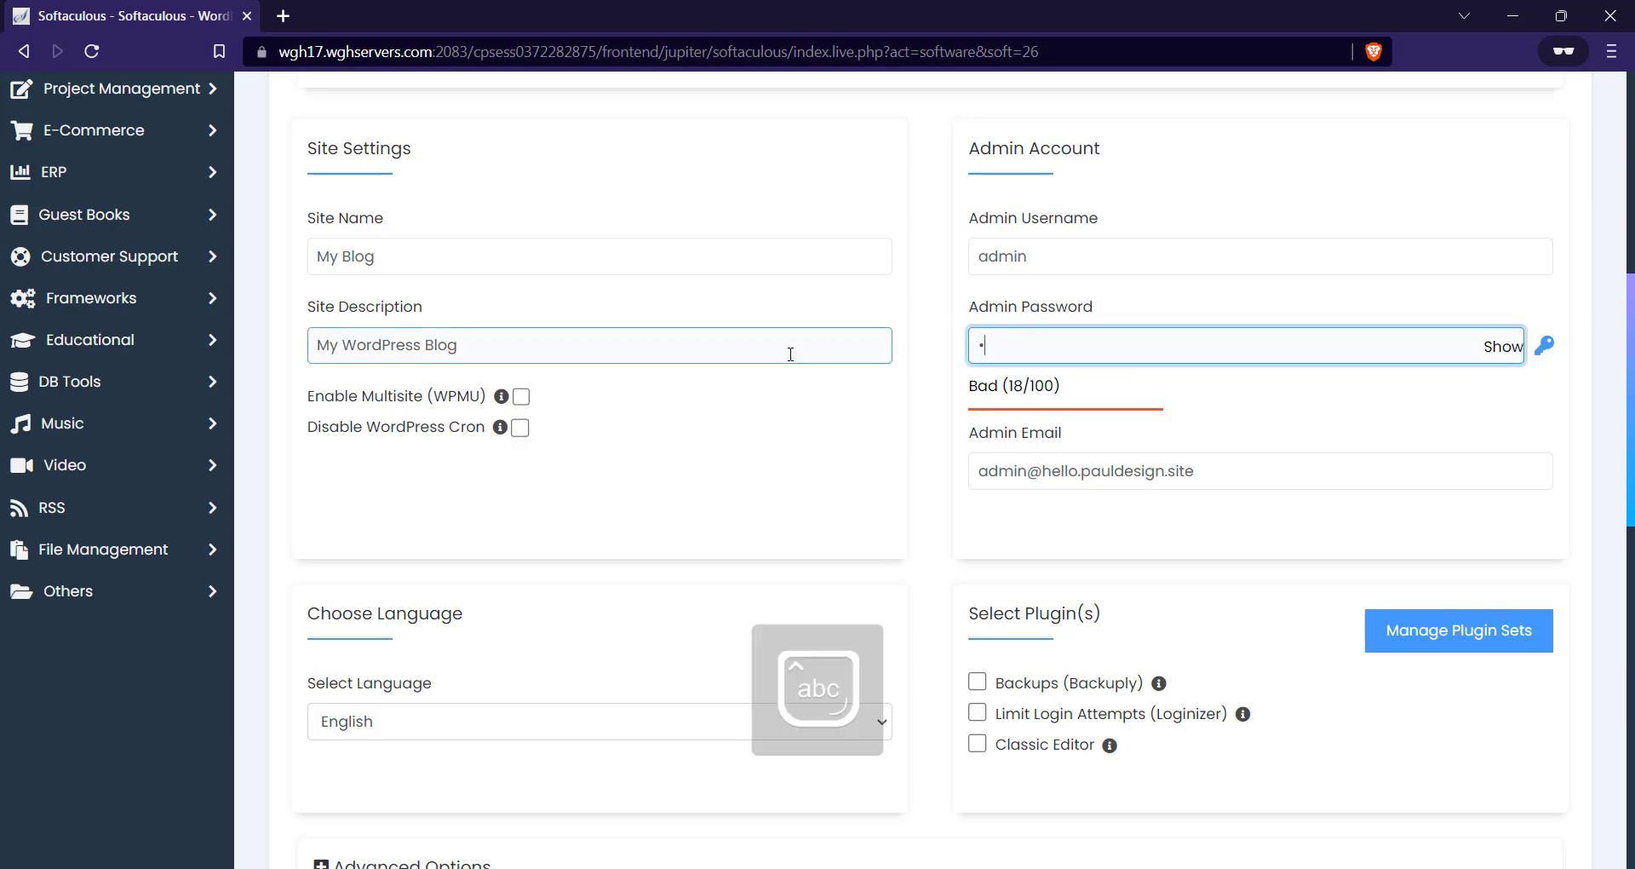
{"action": "type", "text": "•••"}
Step: Remove 'hello.' from the domain part of the admin e-mail address
{"action": "left_click", "coordinate": [1198, 473]}
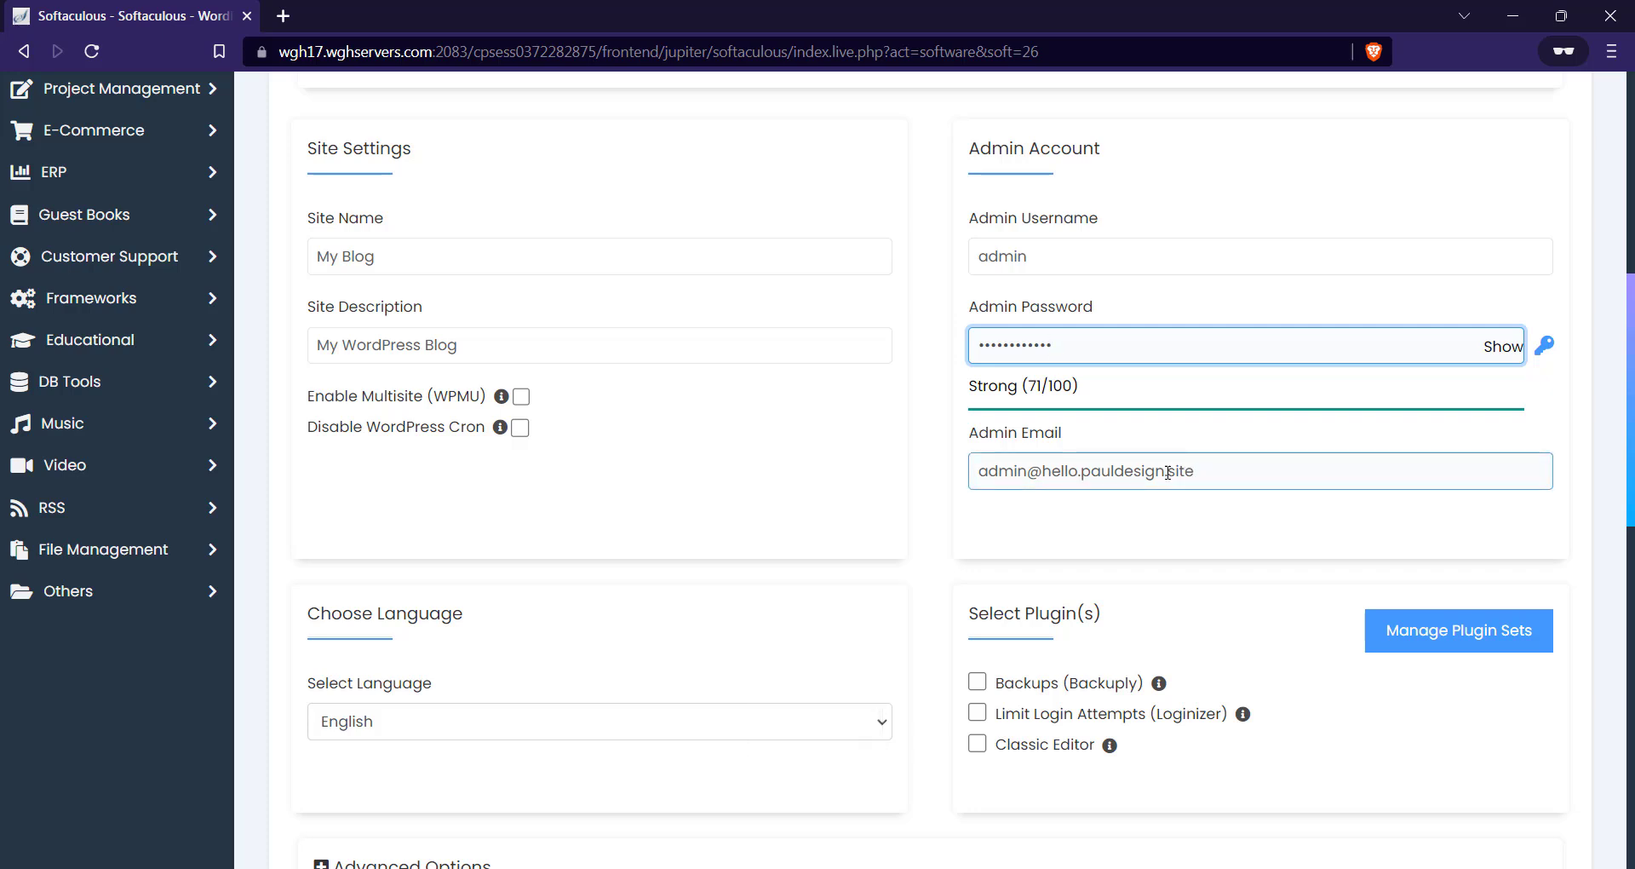
{"action": "left_click_drag", "start_coordinate": [1164, 472], "coordinate": [1049, 482]}
{"action": "left_click", "coordinate": [1085, 474]}
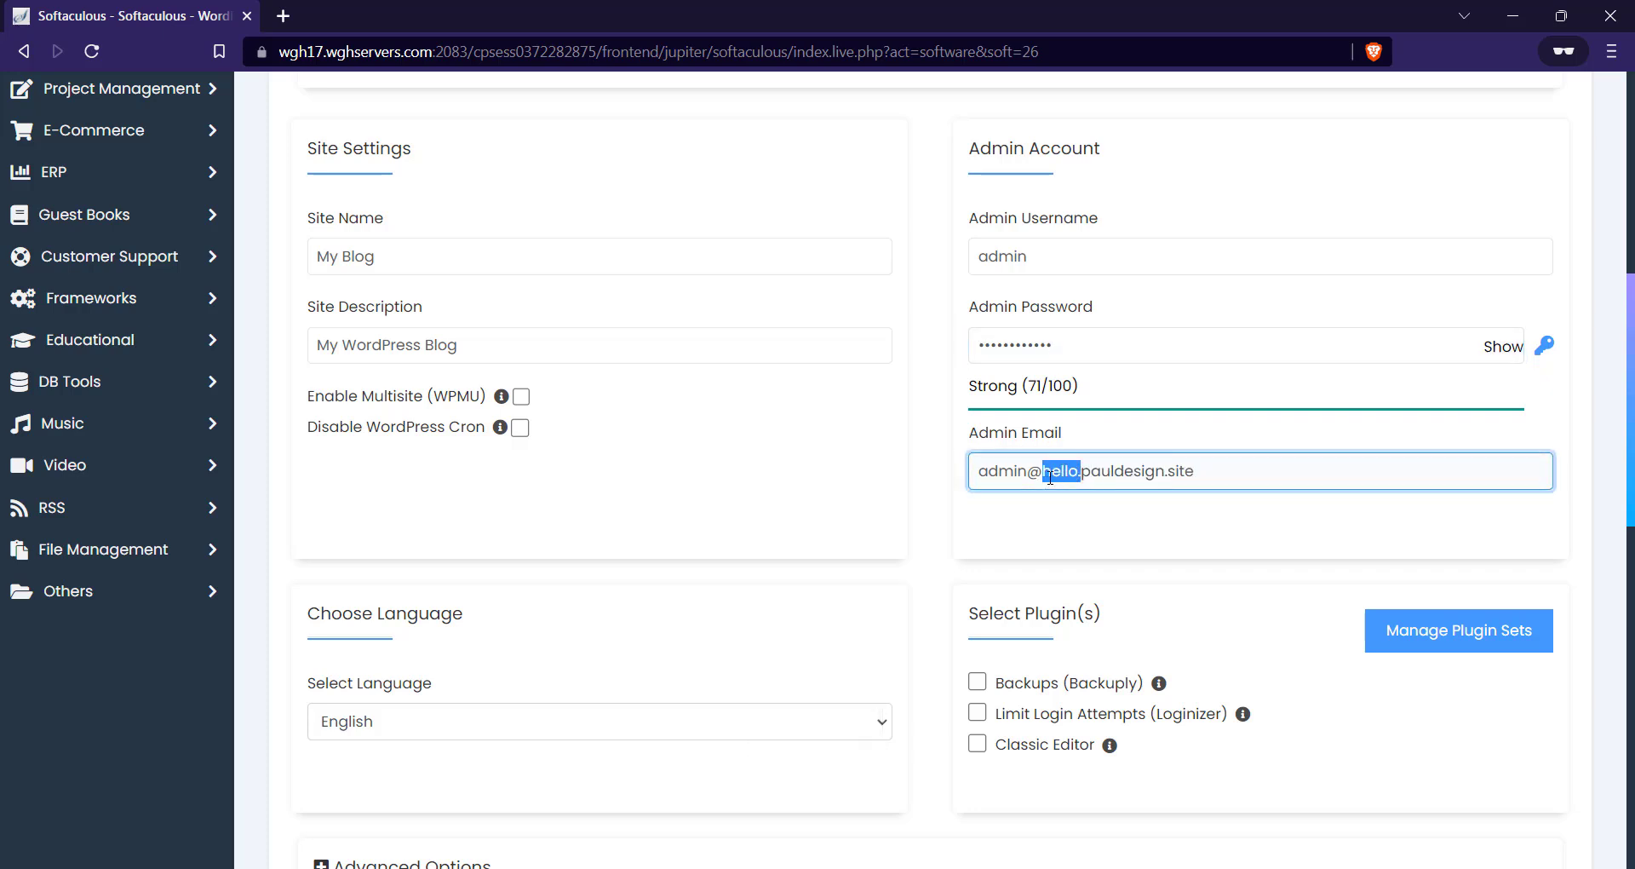
{"action": "key", "text": "BackSpace"}
Step: Enable the Classic Editor and Limit Login Attempts (Loginizer) plugins
{"action": "scroll", "coordinate": [1005, 435], "scroll_direction": "down", "scroll_amount": 3}
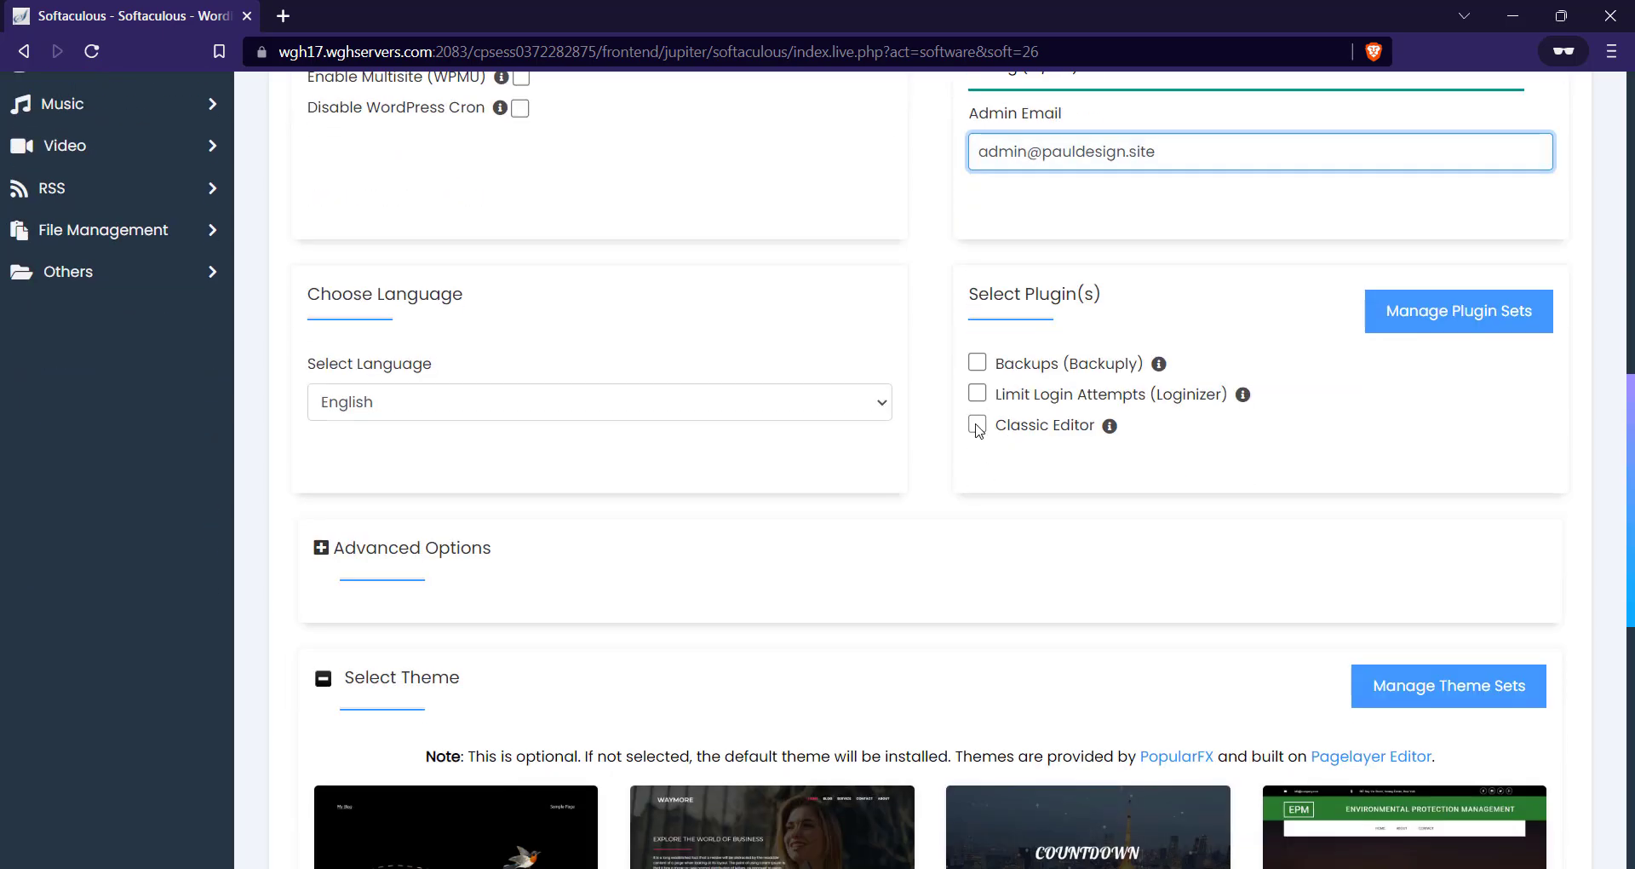
{"action": "left_click", "coordinate": [993, 426]}
{"action": "scroll", "coordinate": [1019, 412], "scroll_direction": "up", "scroll_amount": 1}
{"action": "left_click", "coordinate": [977, 502]}
Step: Replace the default admin username with a custom username and review the completed form
{"action": "scroll", "coordinate": [909, 401], "scroll_direction": "up", "scroll_amount": 6}
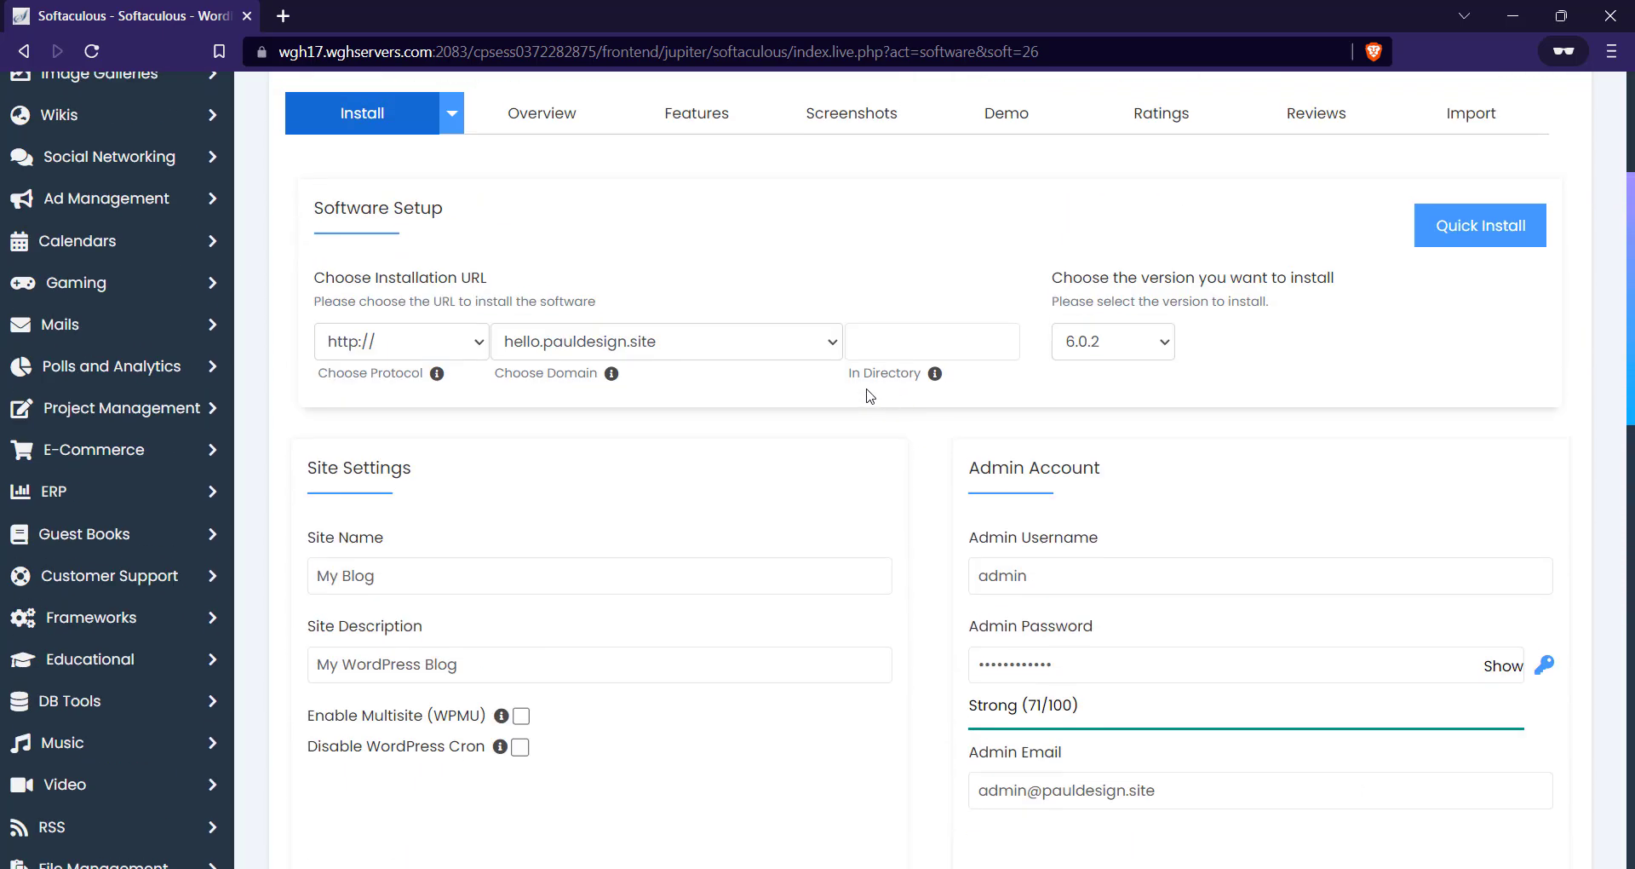
{"action": "scroll", "coordinate": [661, 388], "scroll_direction": "up", "scroll_amount": 2}
{"action": "scroll", "coordinate": [796, 369], "scroll_direction": "down", "scroll_amount": 5}
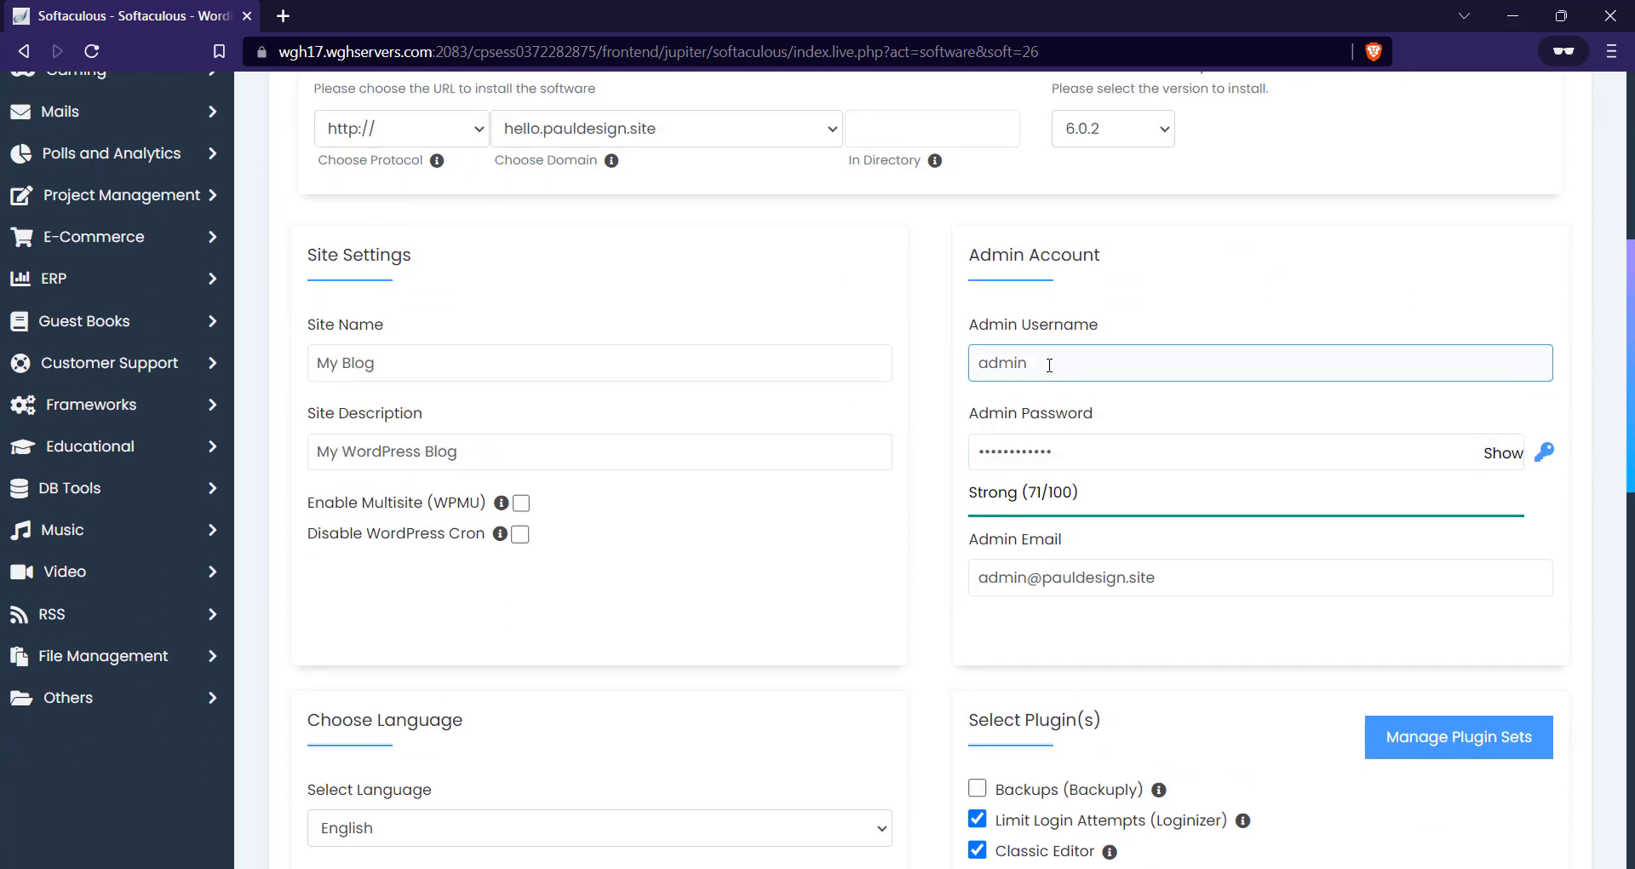
{"action": "left_click_drag", "start_coordinate": [1050, 364], "coordinate": [967, 379]}
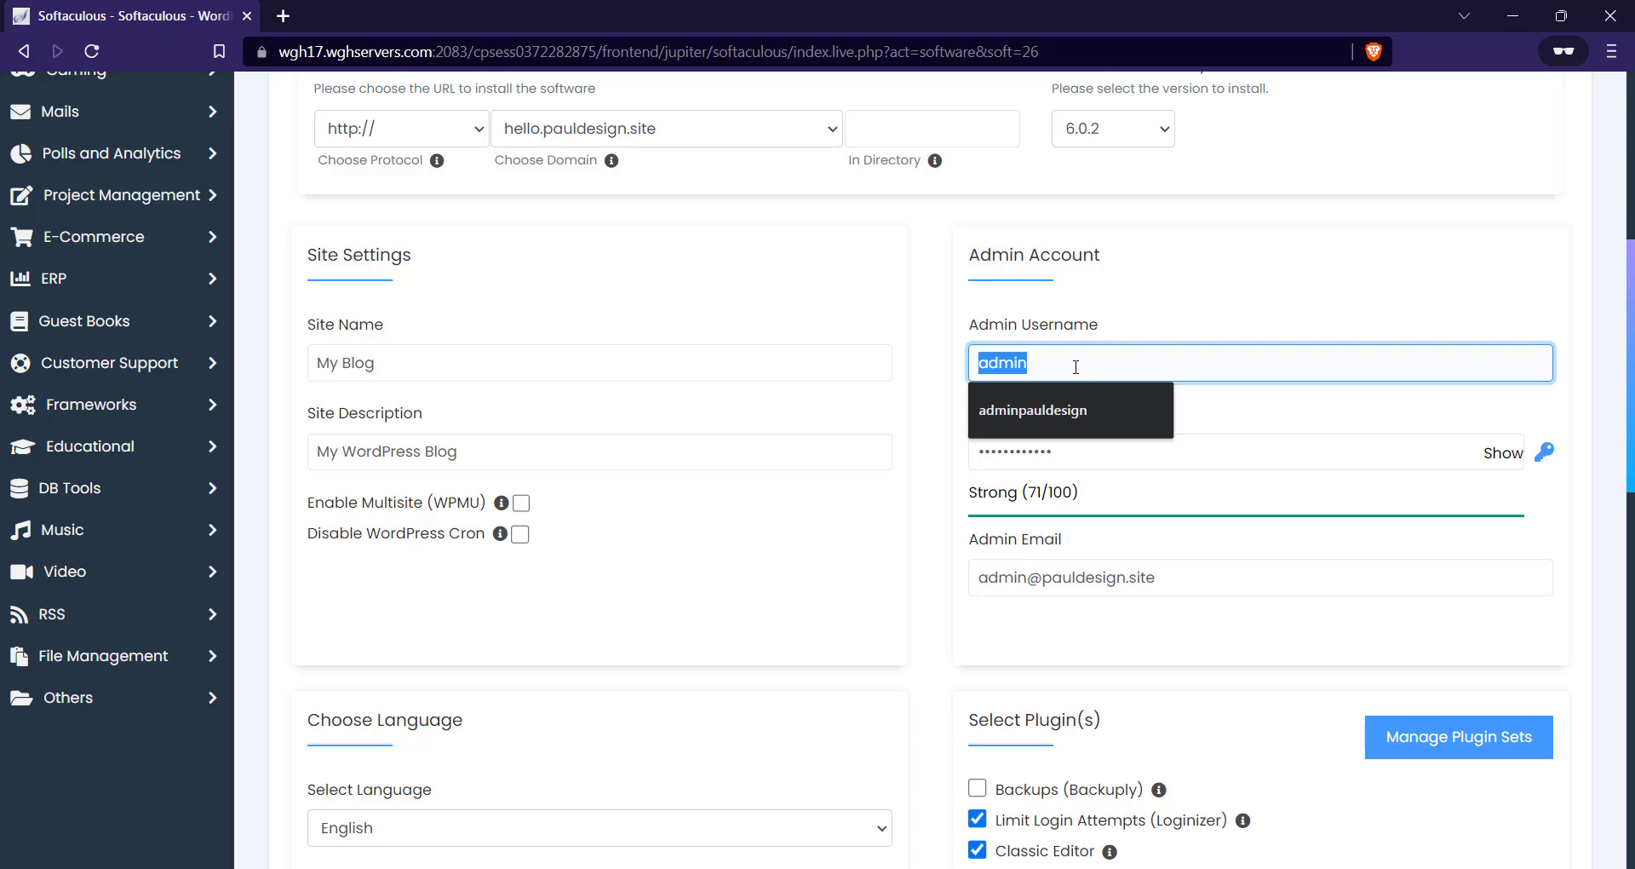
{"action": "type", "text": "paul"}
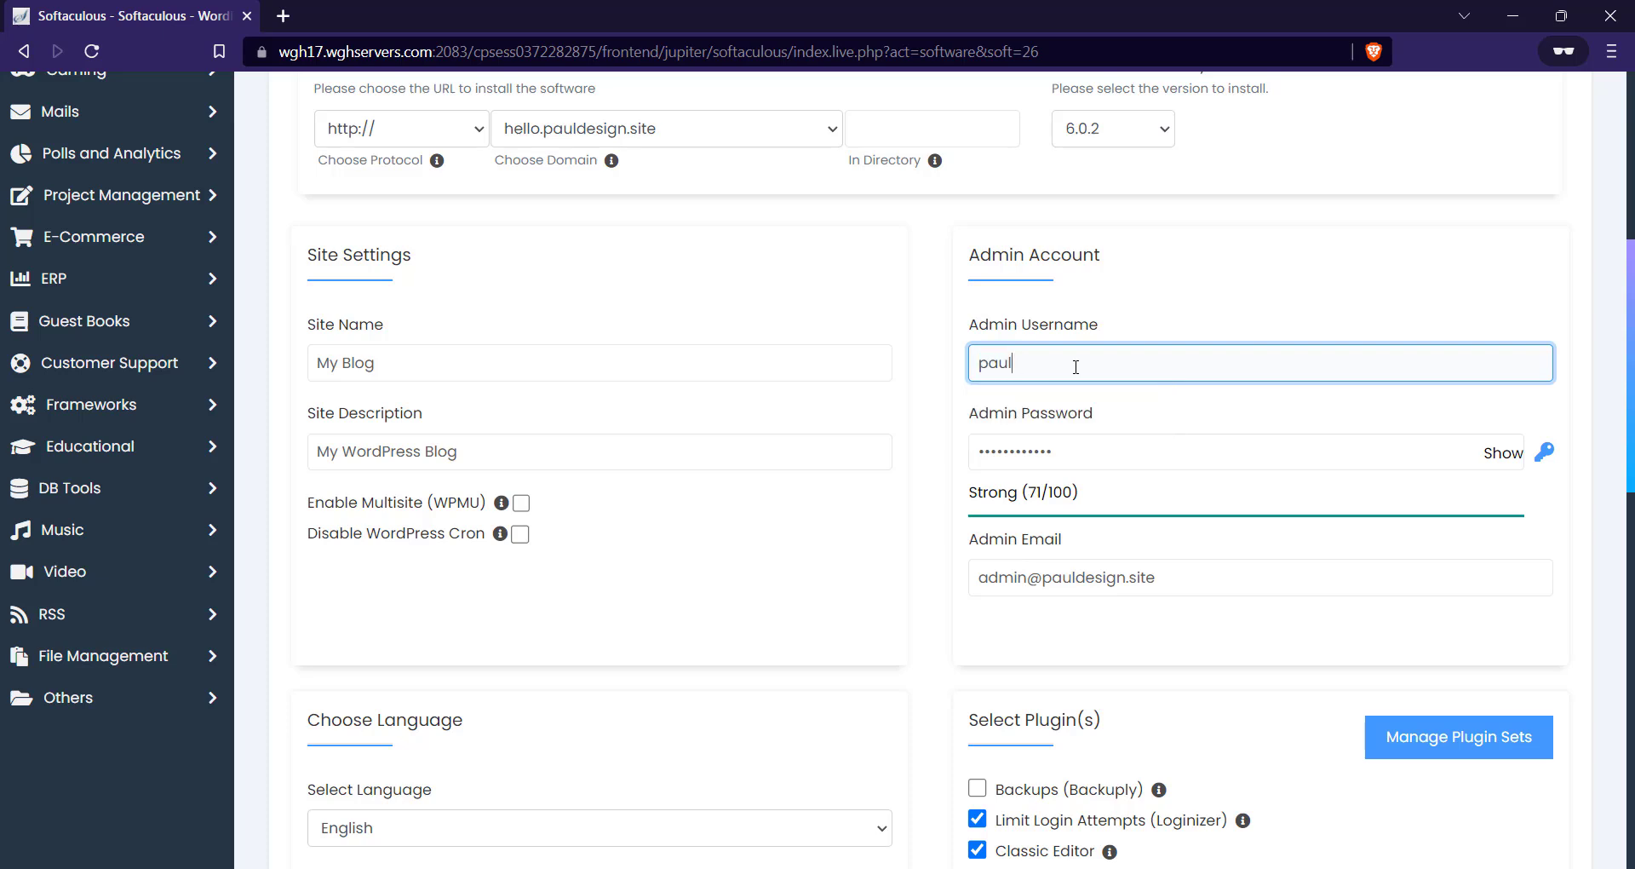
{"action": "type", "text": "des"}
{"action": "scroll", "coordinate": [1115, 409], "scroll_direction": "down", "scroll_amount": 1}
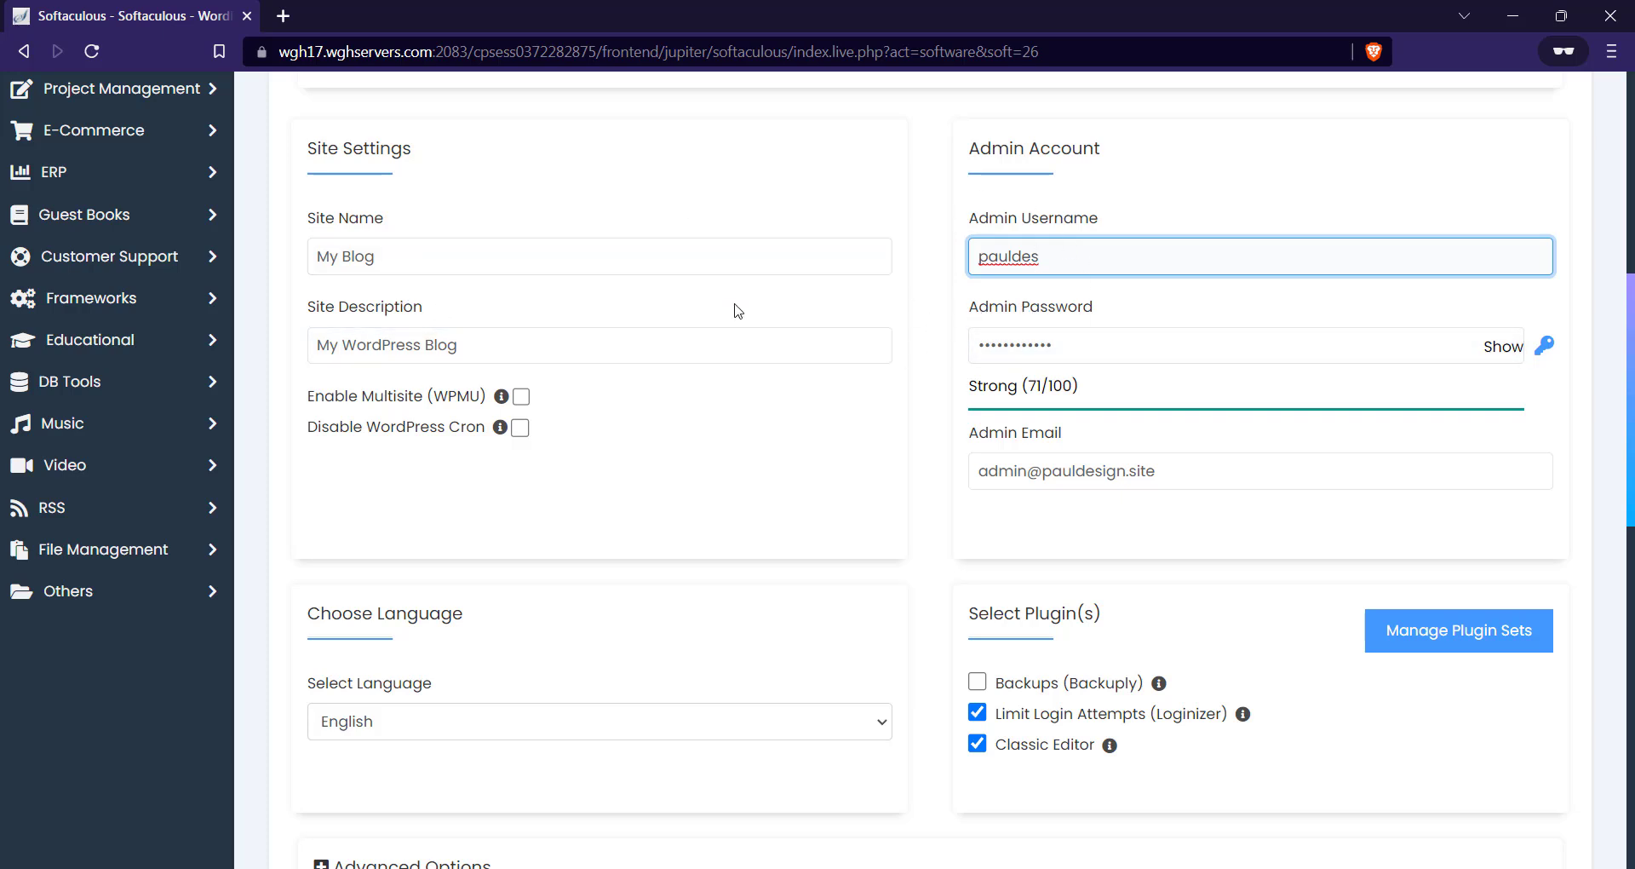
{"action": "scroll", "coordinate": [409, 349], "scroll_direction": "up", "scroll_amount": 1}
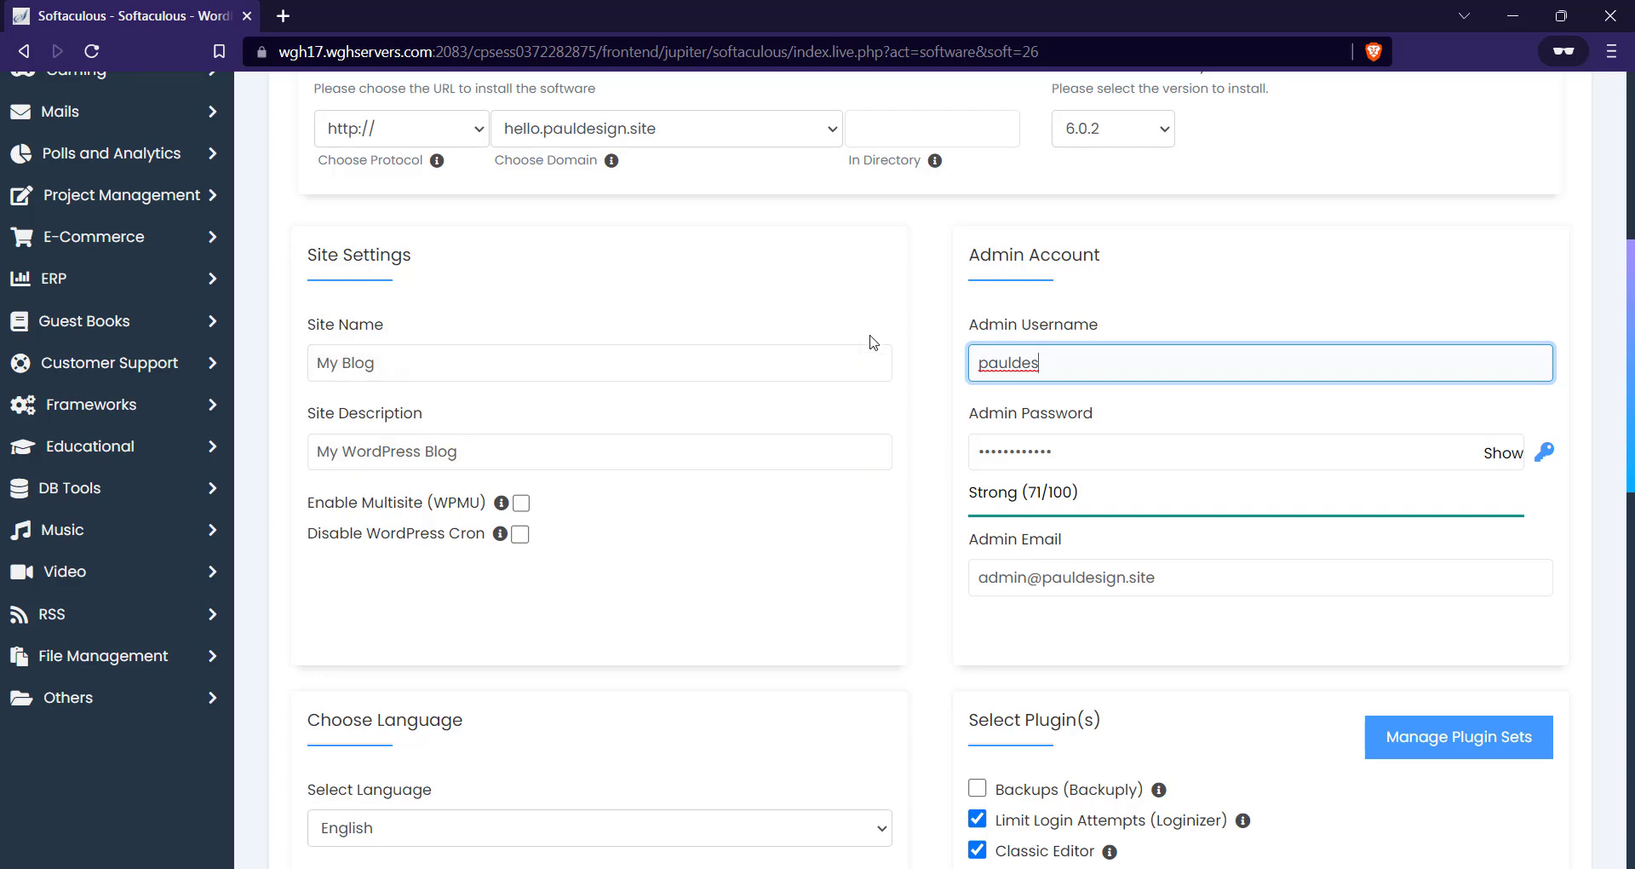
{"action": "scroll", "coordinate": [873, 343], "scroll_direction": "down", "scroll_amount": 10}
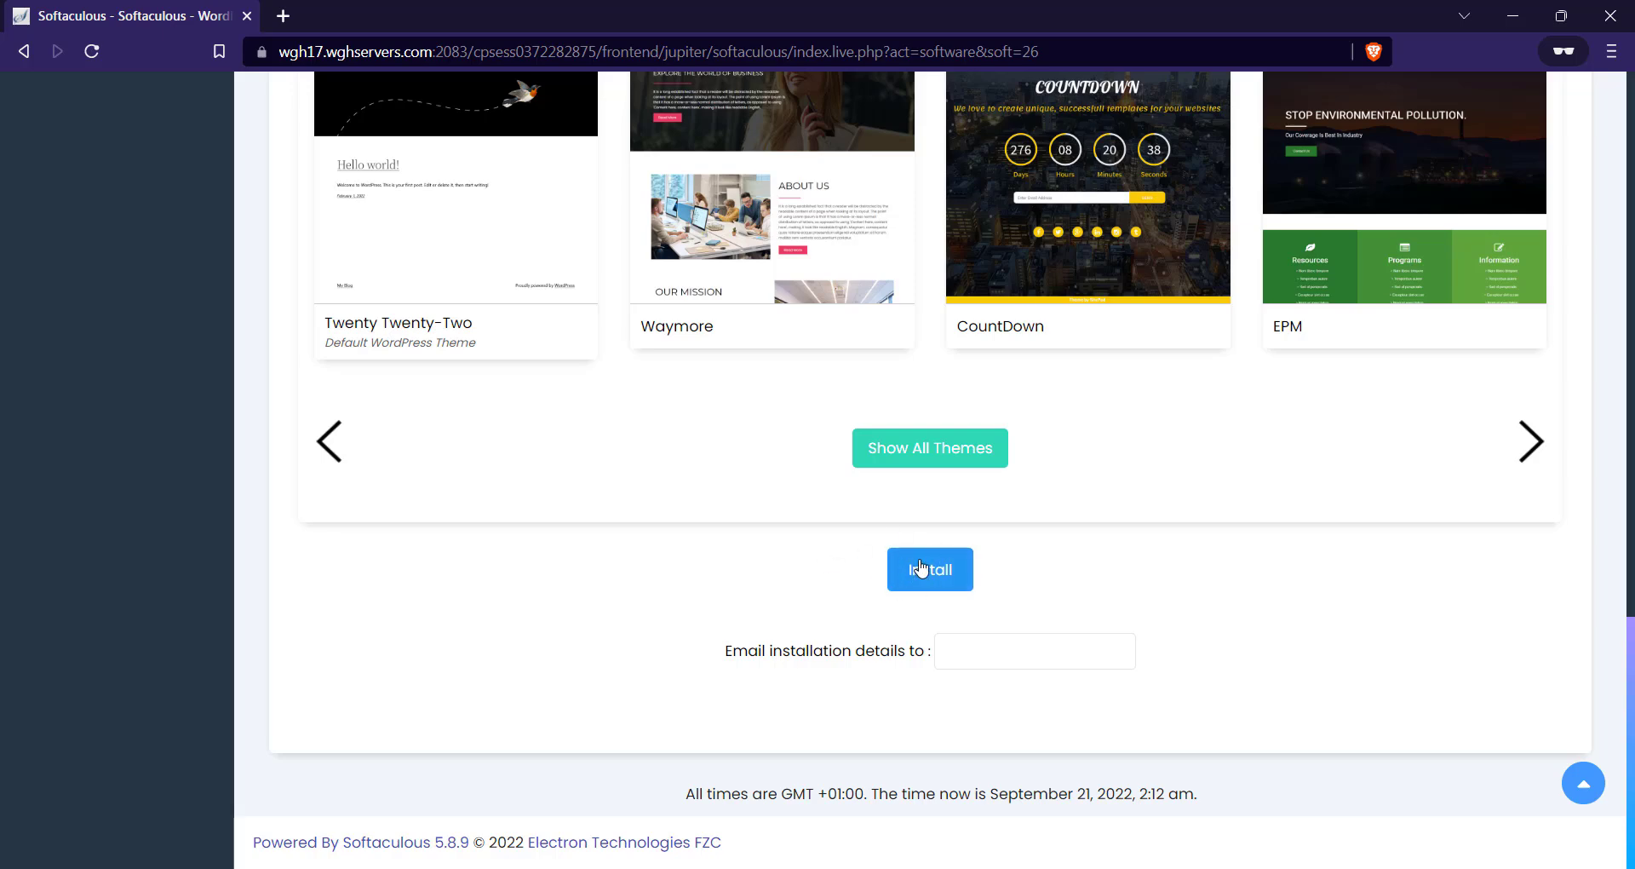
Step: Launch the WordPress installation on hello.pauldesign.site from the completed form
{"action": "left_click", "coordinate": [919, 569]}
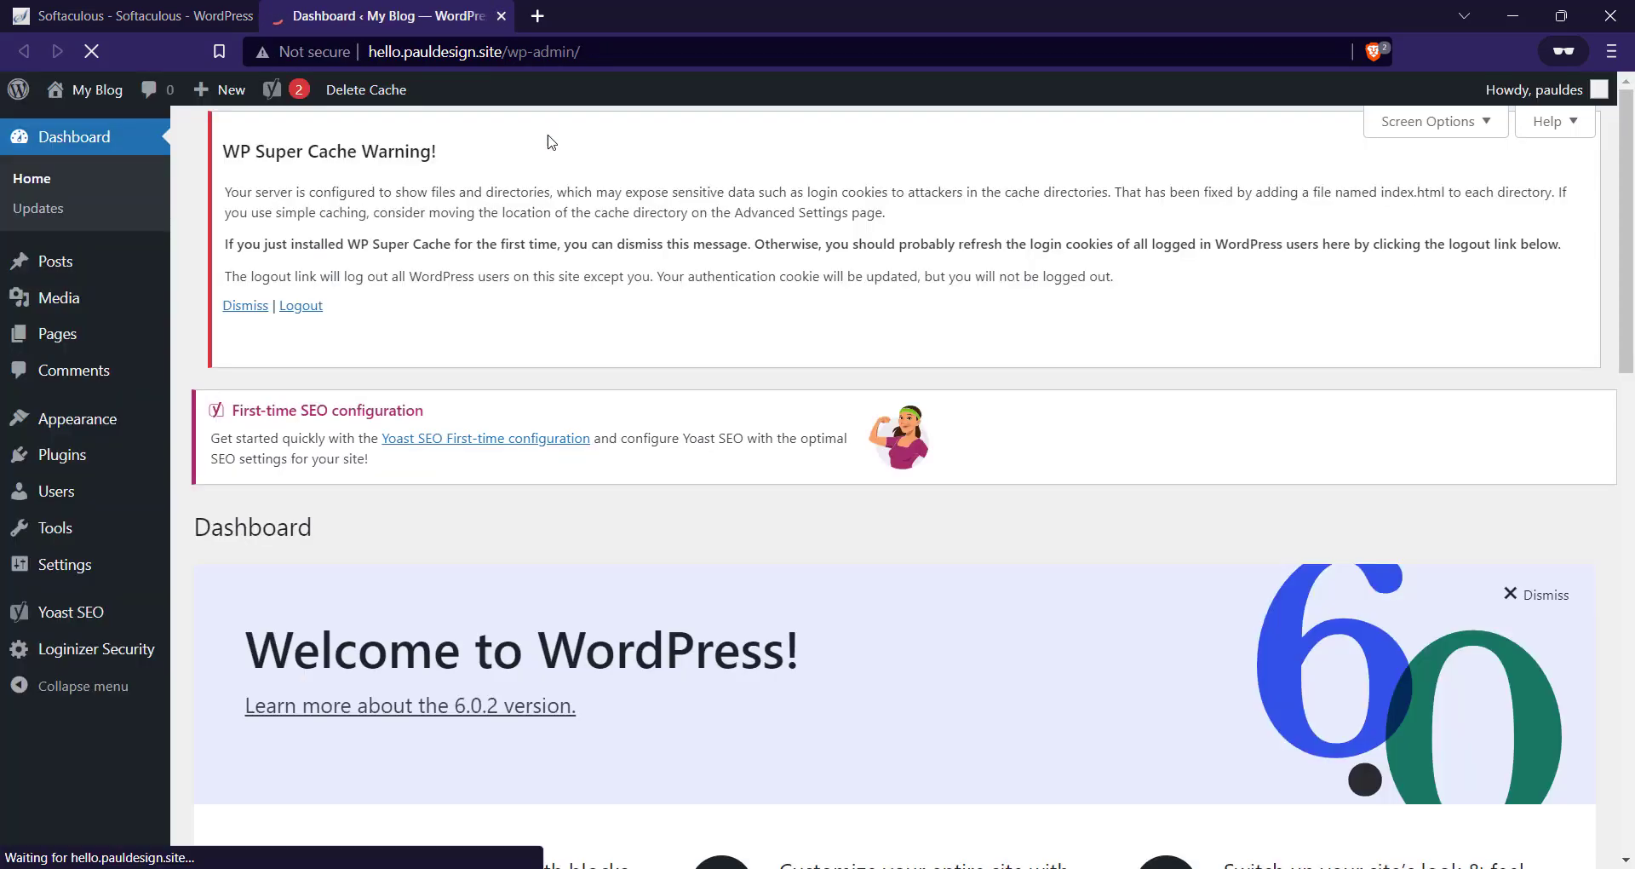
Step: Scroll through the hello.pauldesign.site WordPress dashboard to review its welcome panel and notices
{"action": "scroll", "coordinate": [437, 249], "scroll_direction": "down", "scroll_amount": 1}
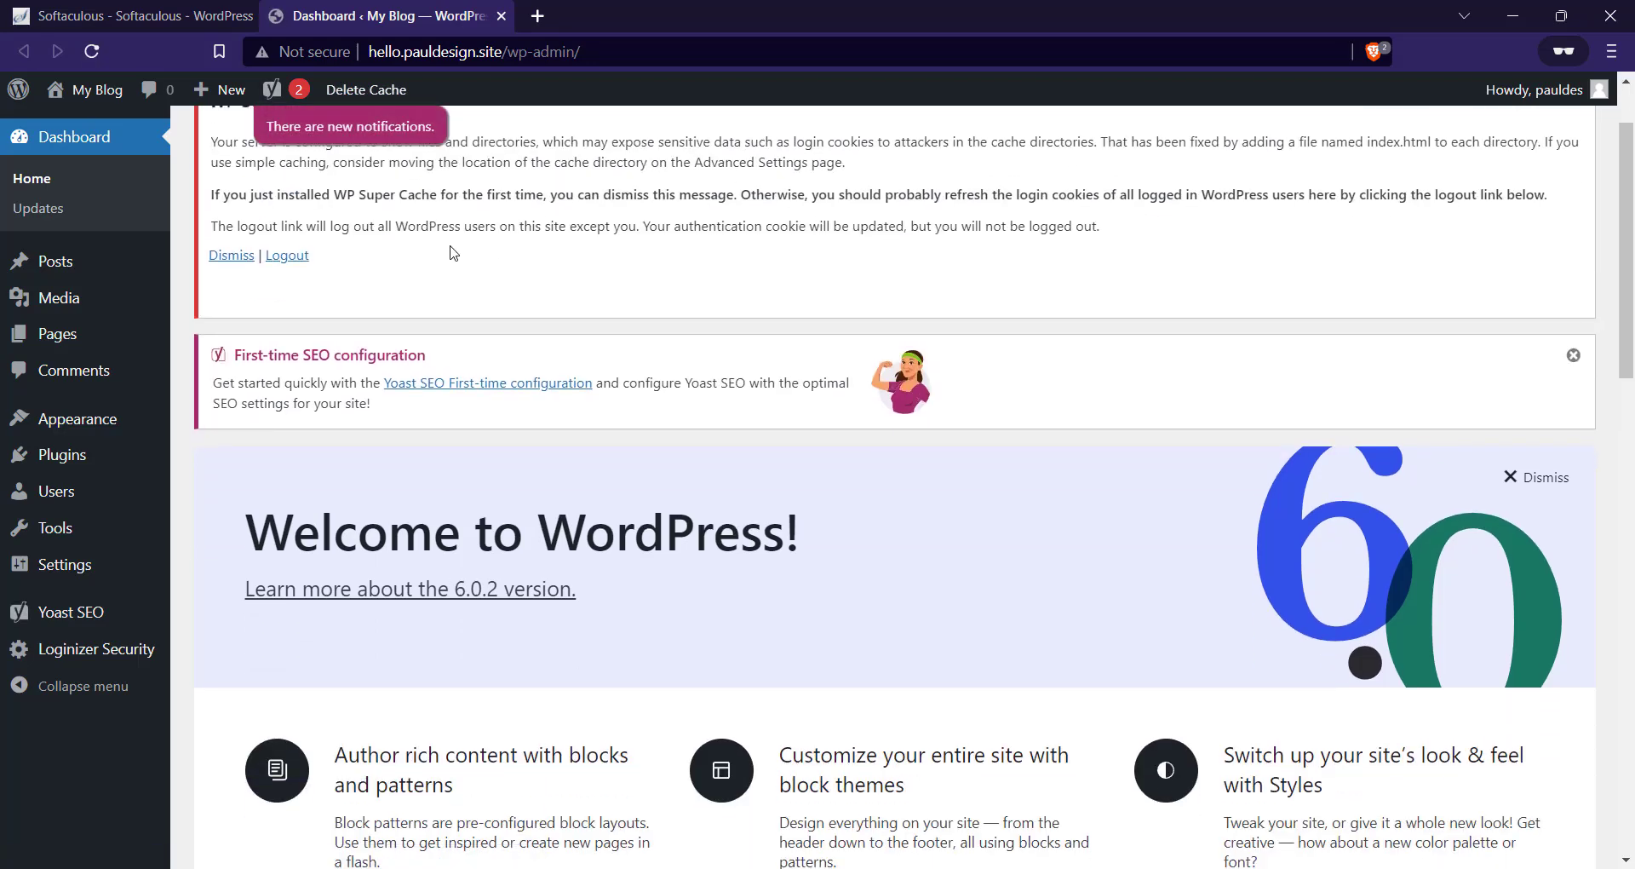
{"action": "scroll", "coordinate": [469, 213], "scroll_direction": "down", "scroll_amount": 3}
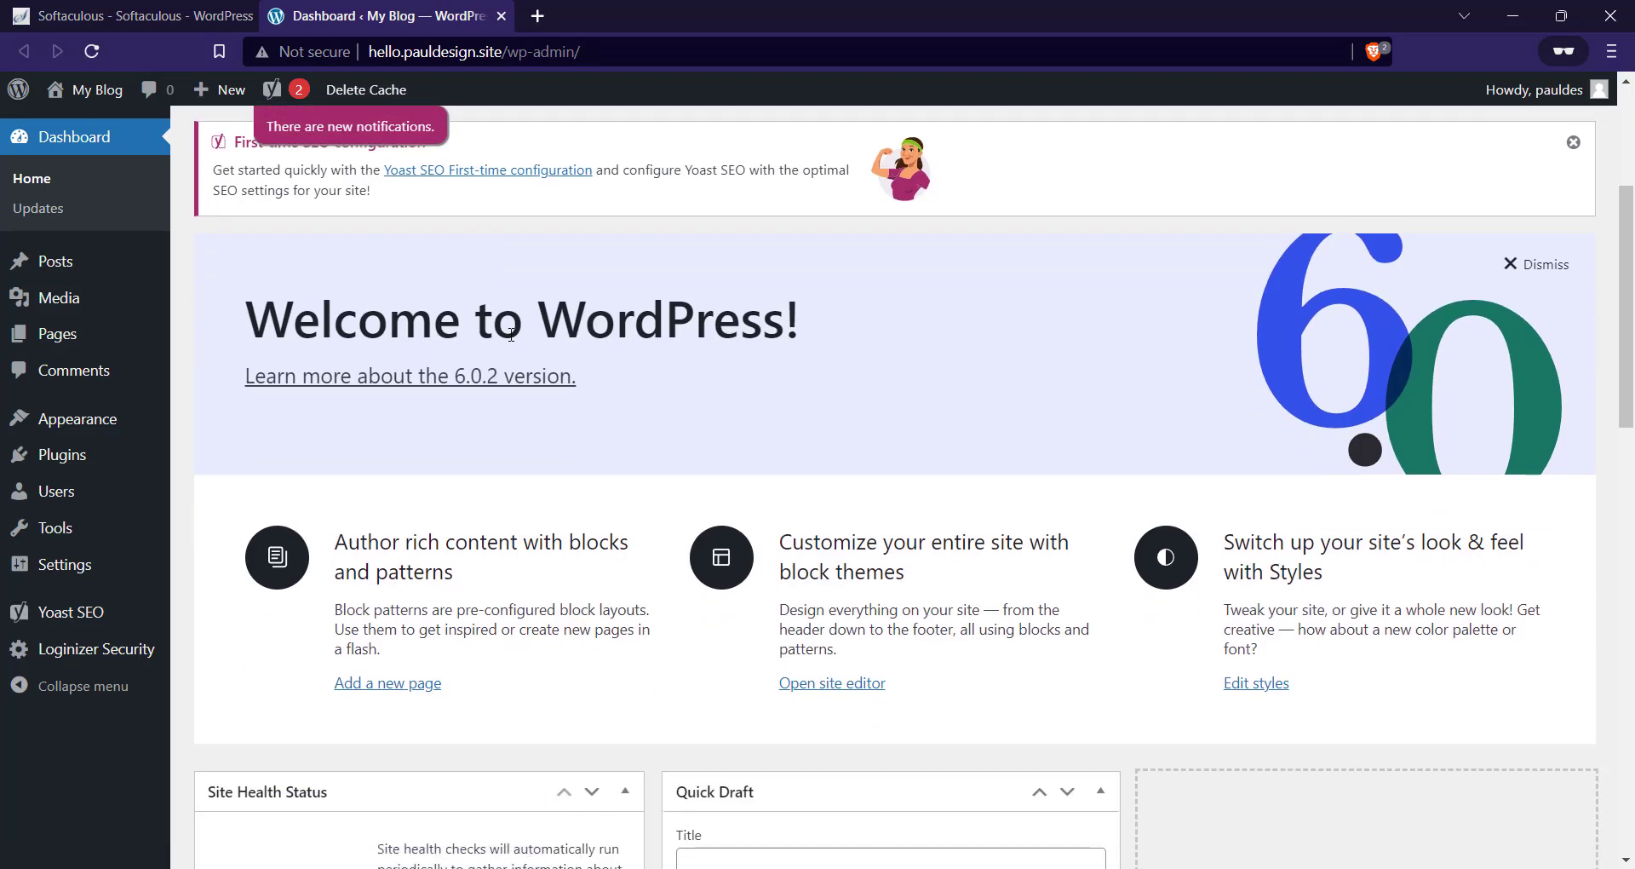
{"action": "scroll", "coordinate": [502, 336], "scroll_direction": "up", "scroll_amount": 4}
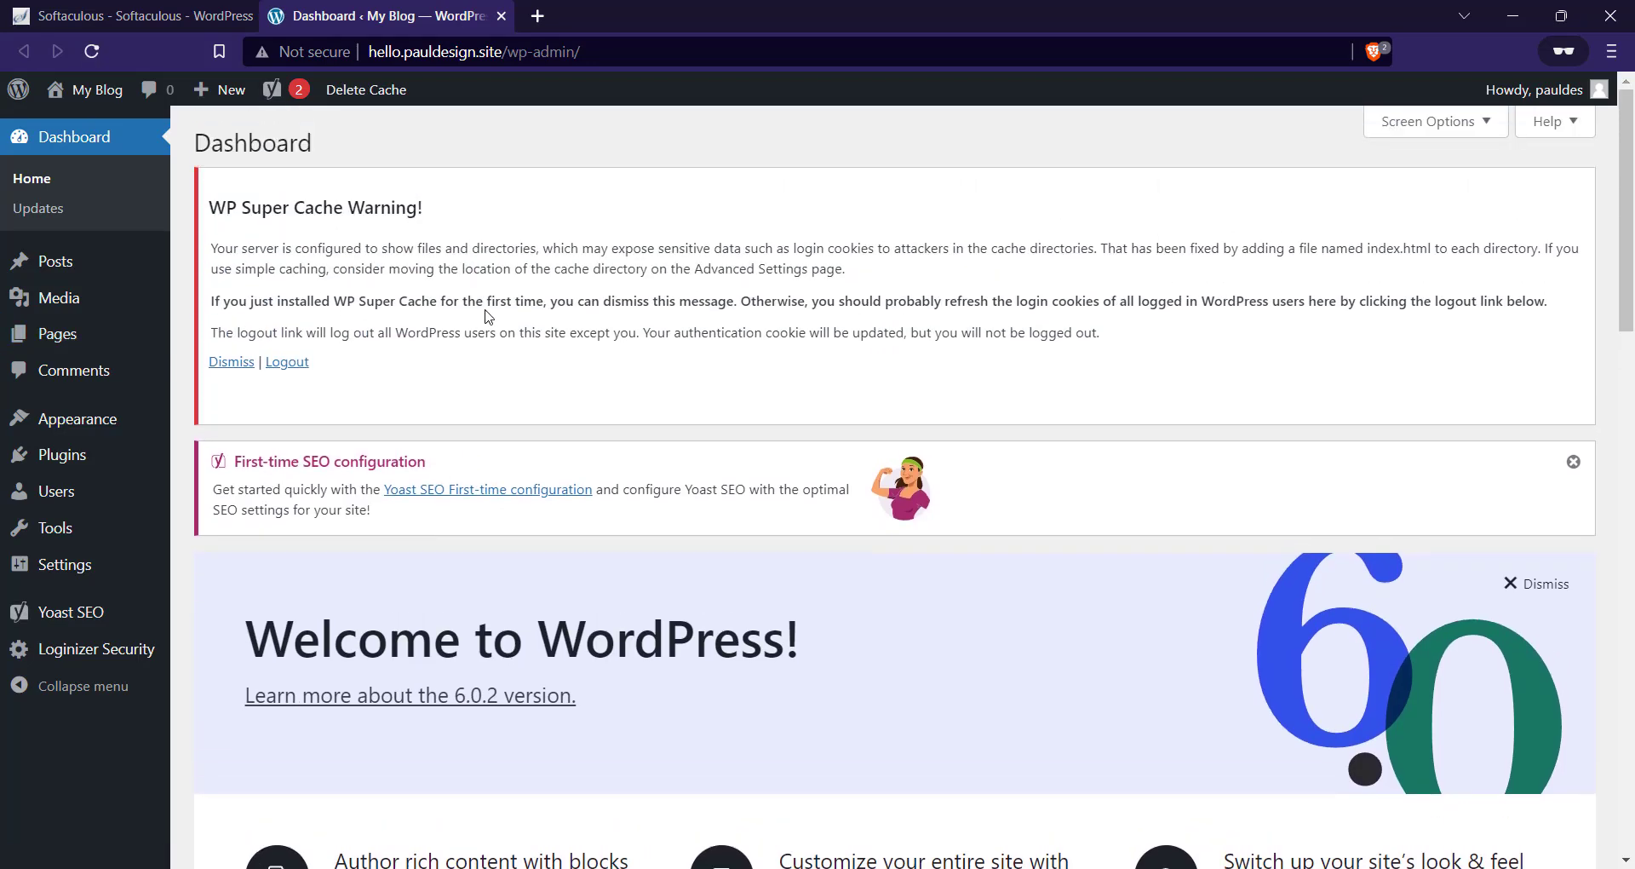